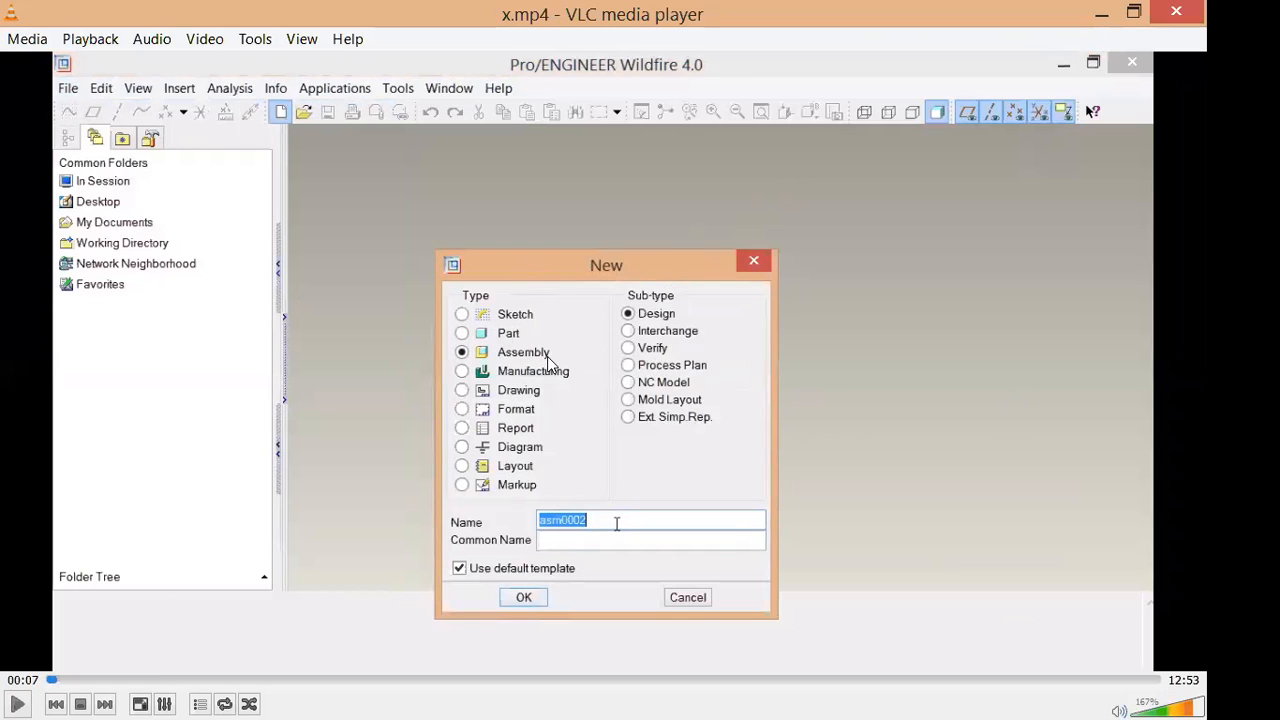
{"action": "scroll", "coordinate": [587, 563], "scroll_direction": "down", "scroll_amount": 17}
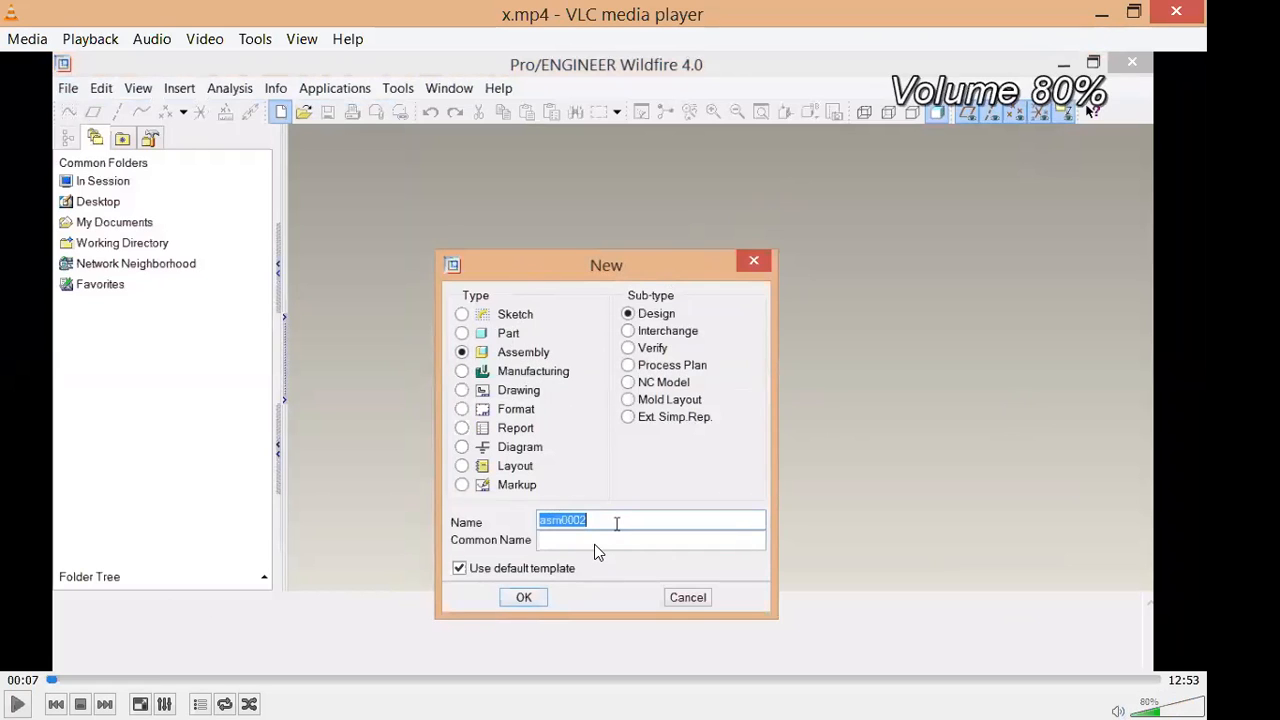
{"action": "key", "text": "space"}
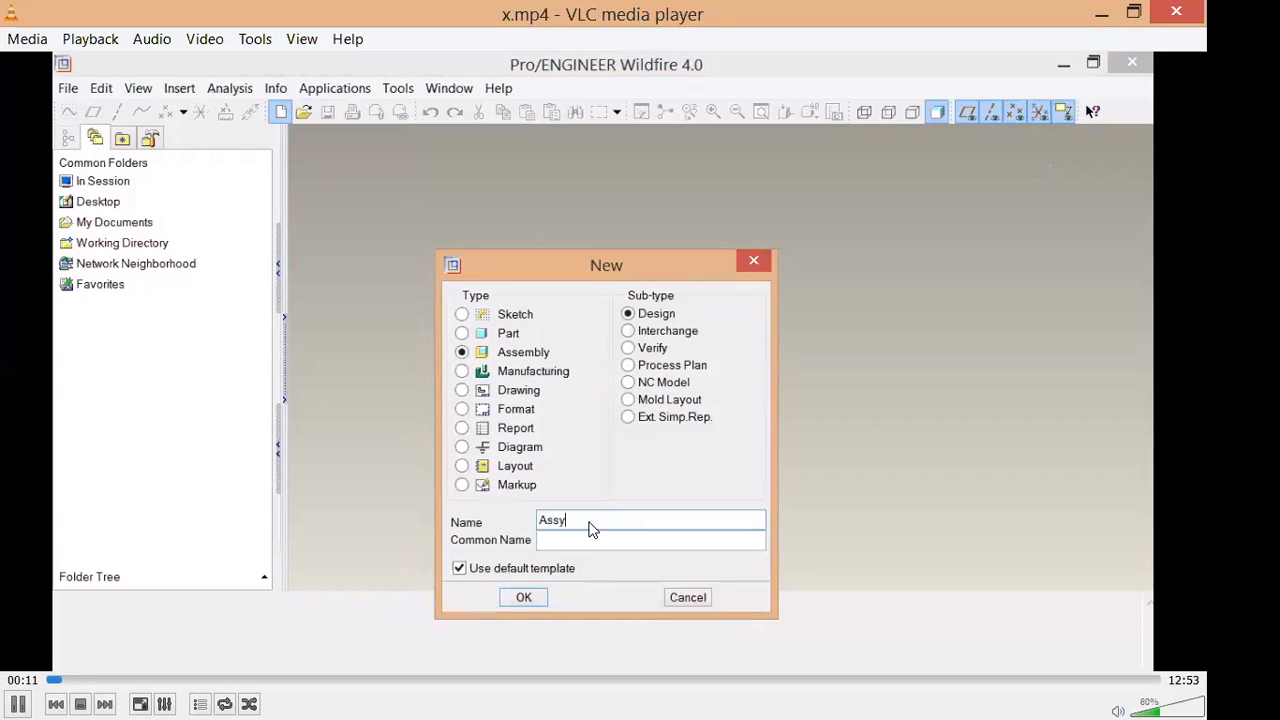
{"action": "scroll", "coordinate": [836, 497], "scroll_direction": "up", "scroll_amount": 20}
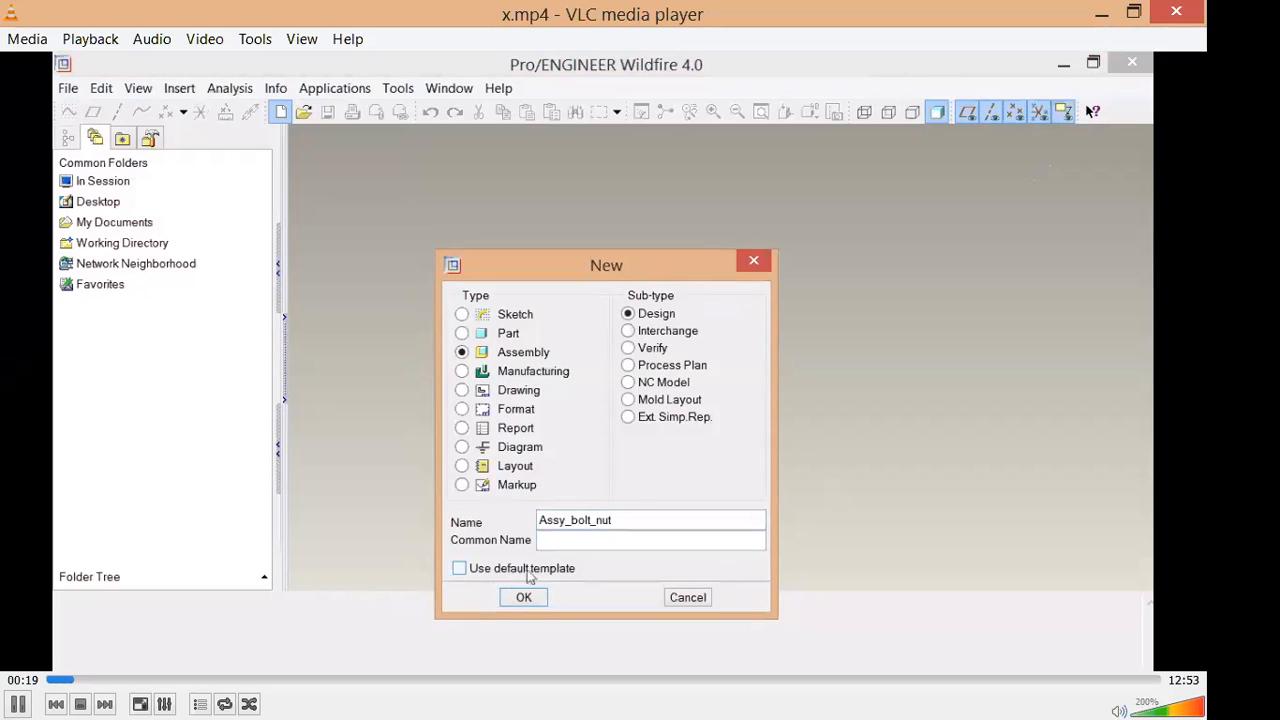
{"action": "key", "text": "ctrl+Down"}
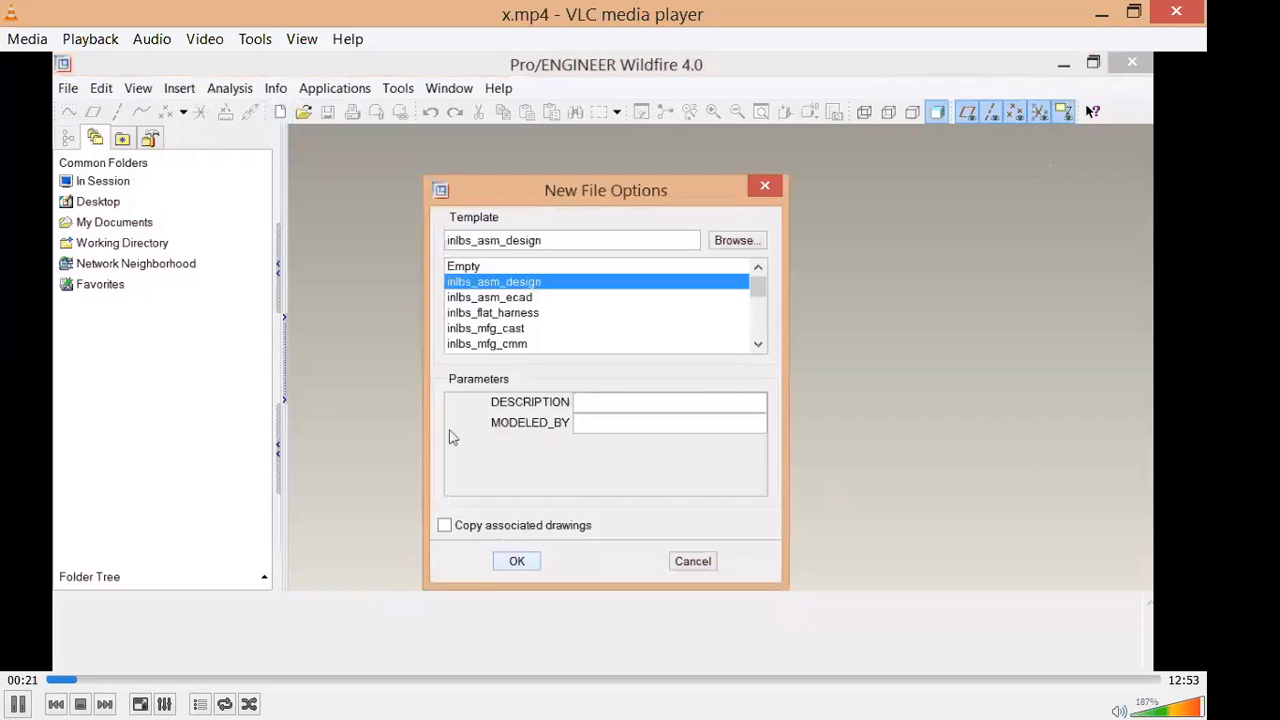
{"action": "key", "text": "ctrl+Down"}
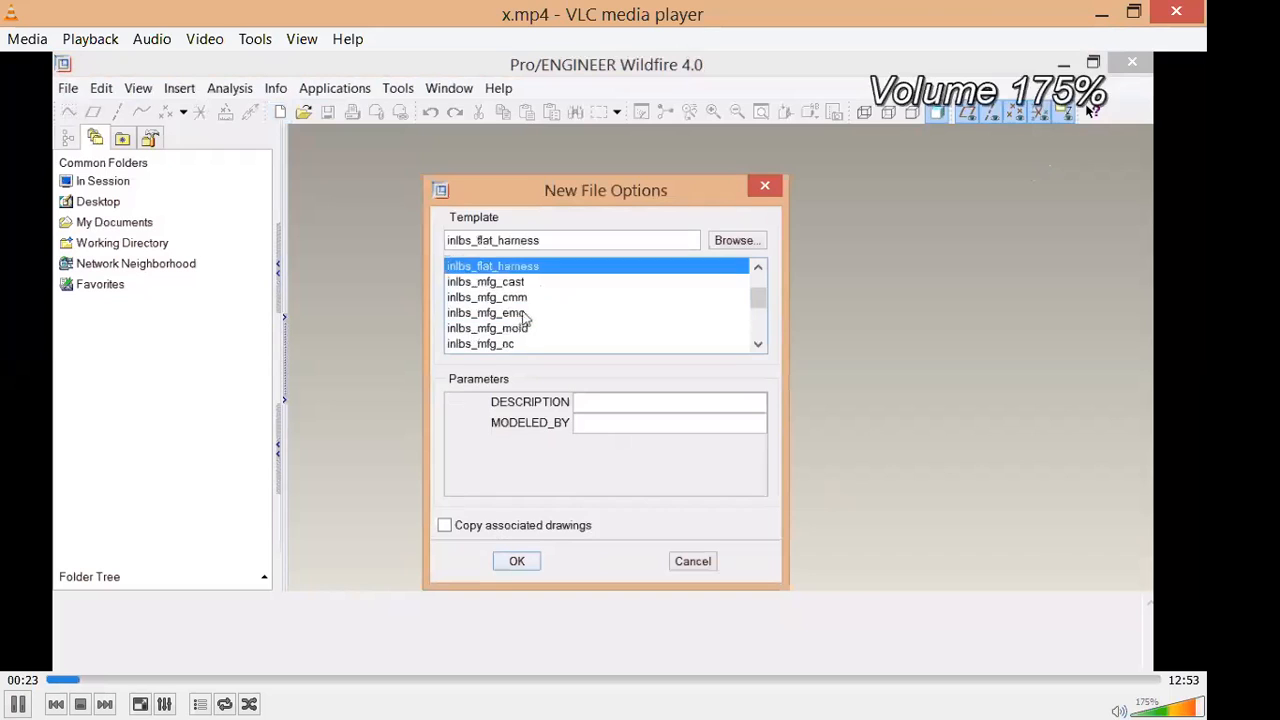
{"action": "key", "text": "space"}
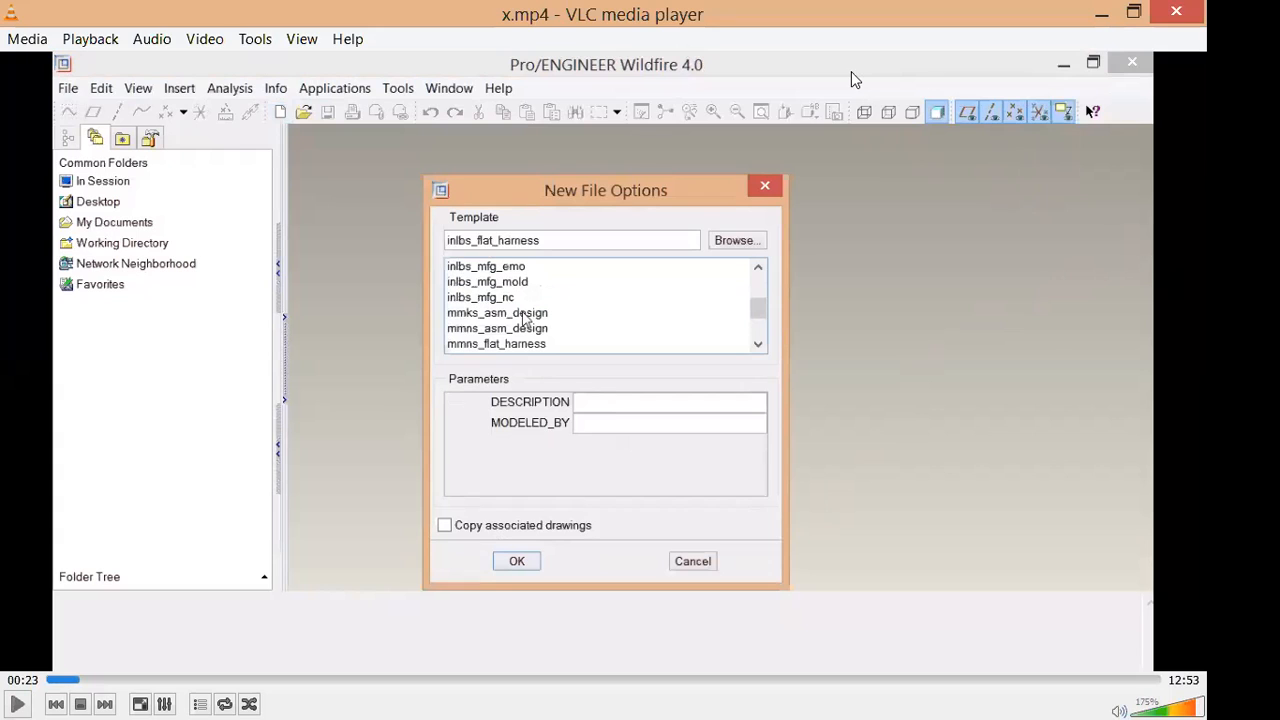
{"action": "key", "text": "alt+Tab"}
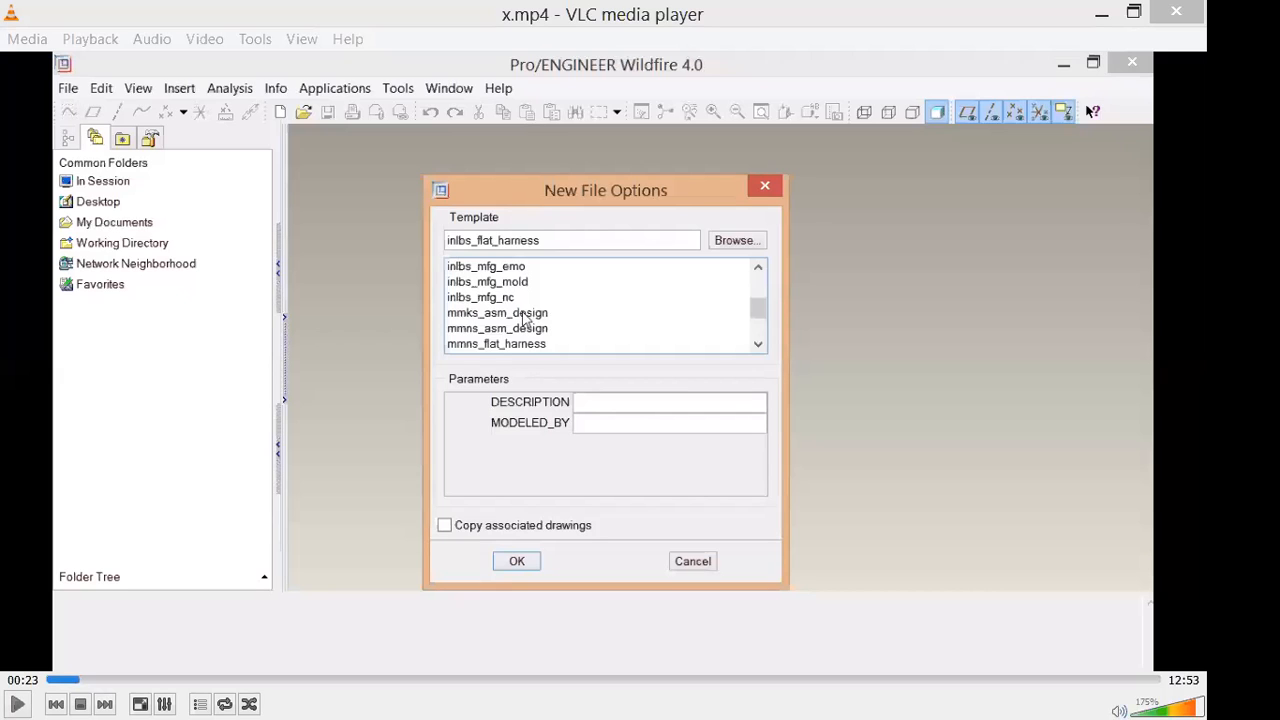
{"action": "left_click", "coordinate": [820, 417]}
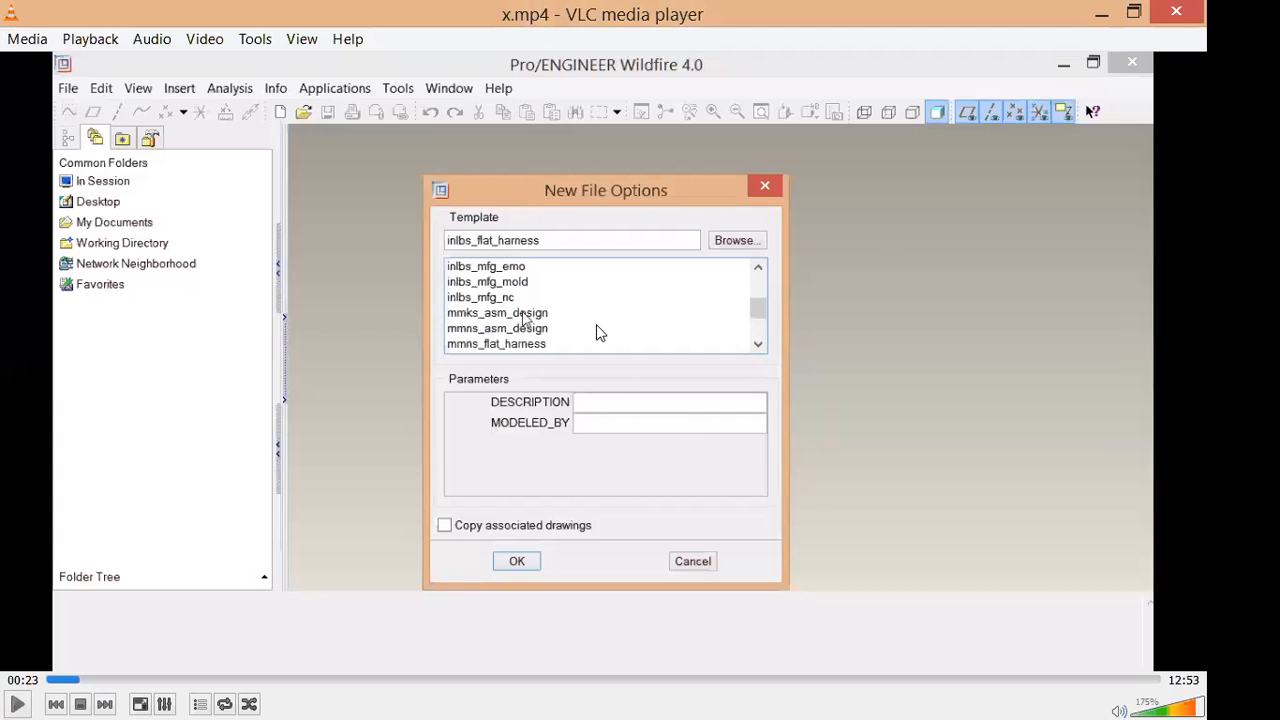
{"action": "key", "text": "space"}
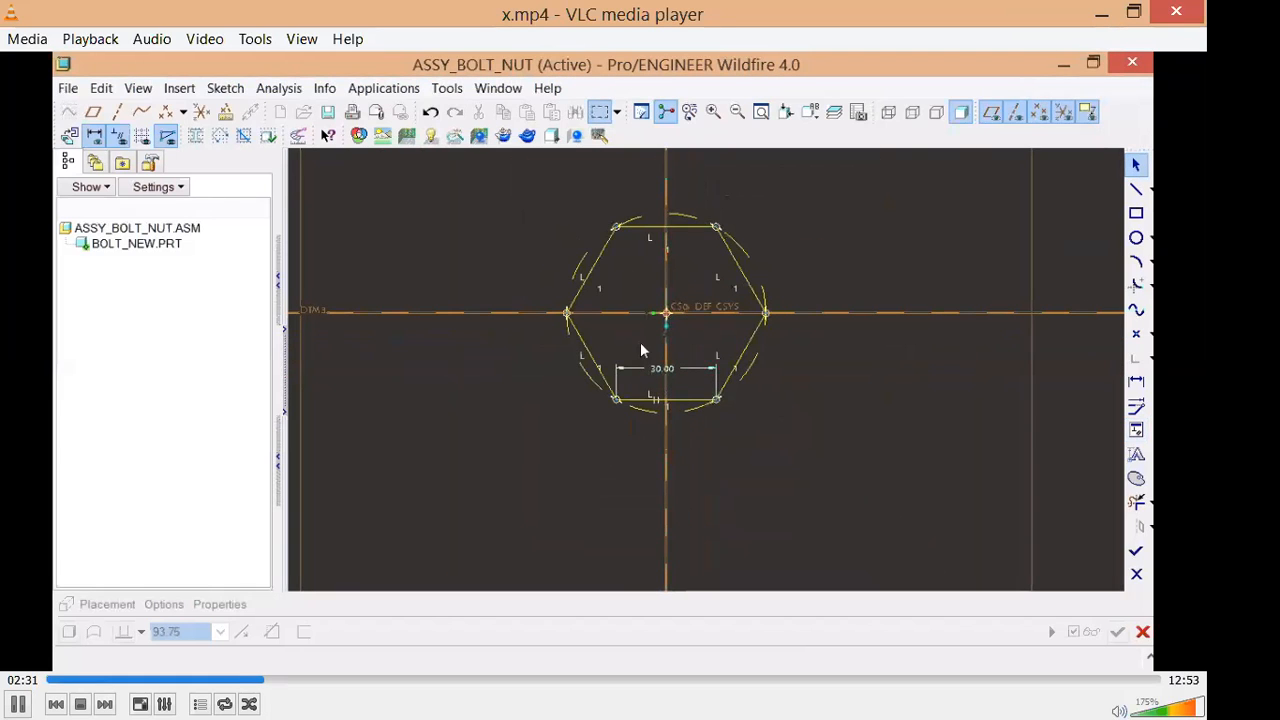
- Place the hexagon's side dimension below the profile and extrude the finished sketch to a depth of 15
{"action": "left_click_drag", "start_coordinate": [657, 391], "coordinate": [656, 458]}
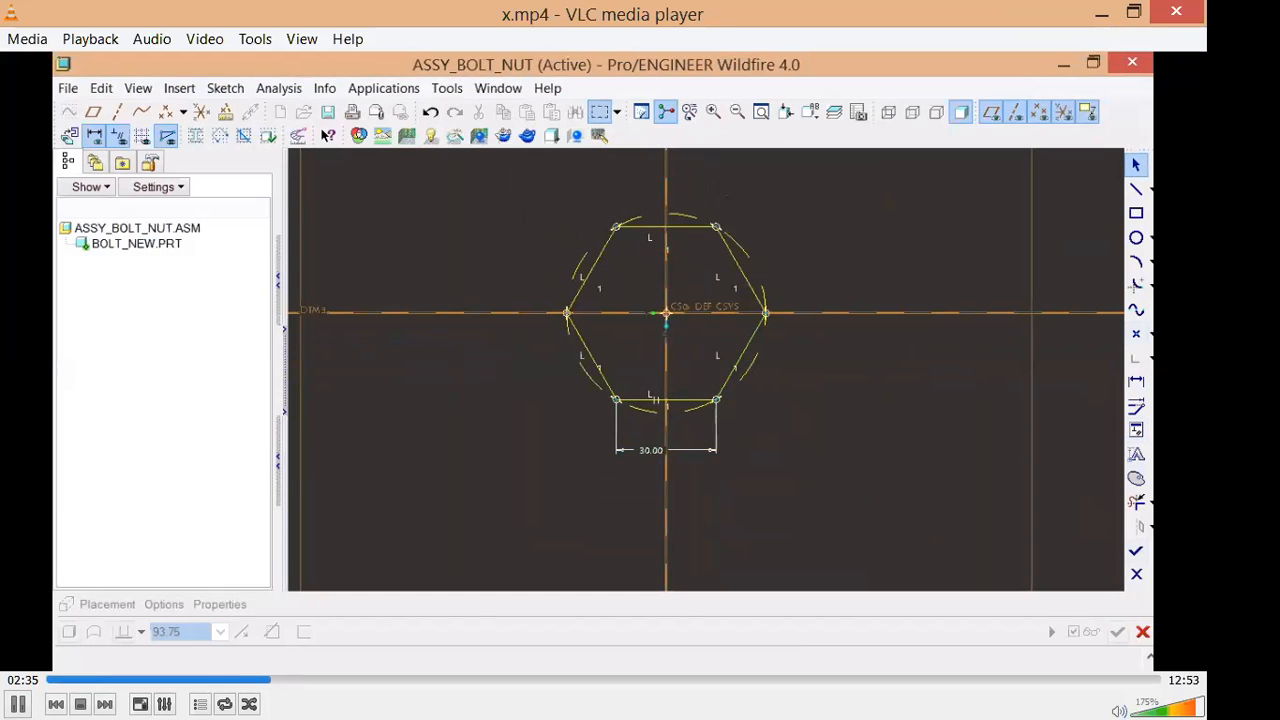
{"action": "left_click", "coordinate": [1136, 551]}
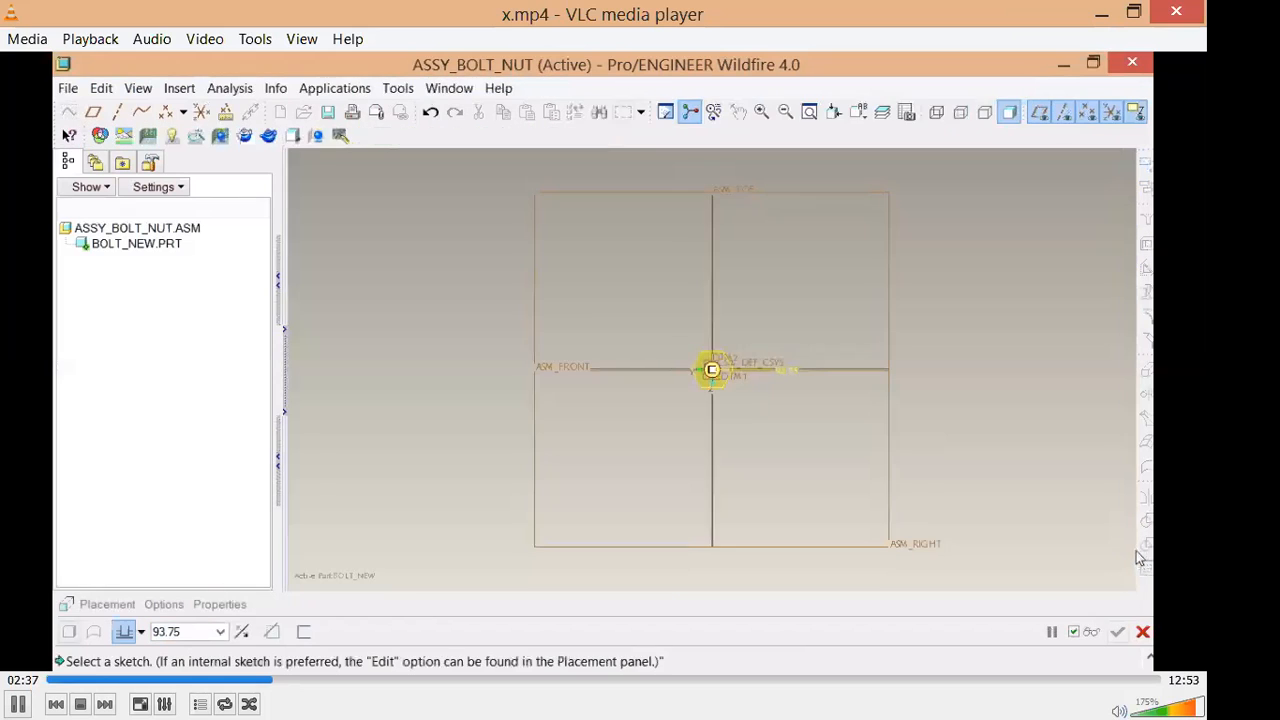
{"action": "left_click", "coordinate": [192, 634]}
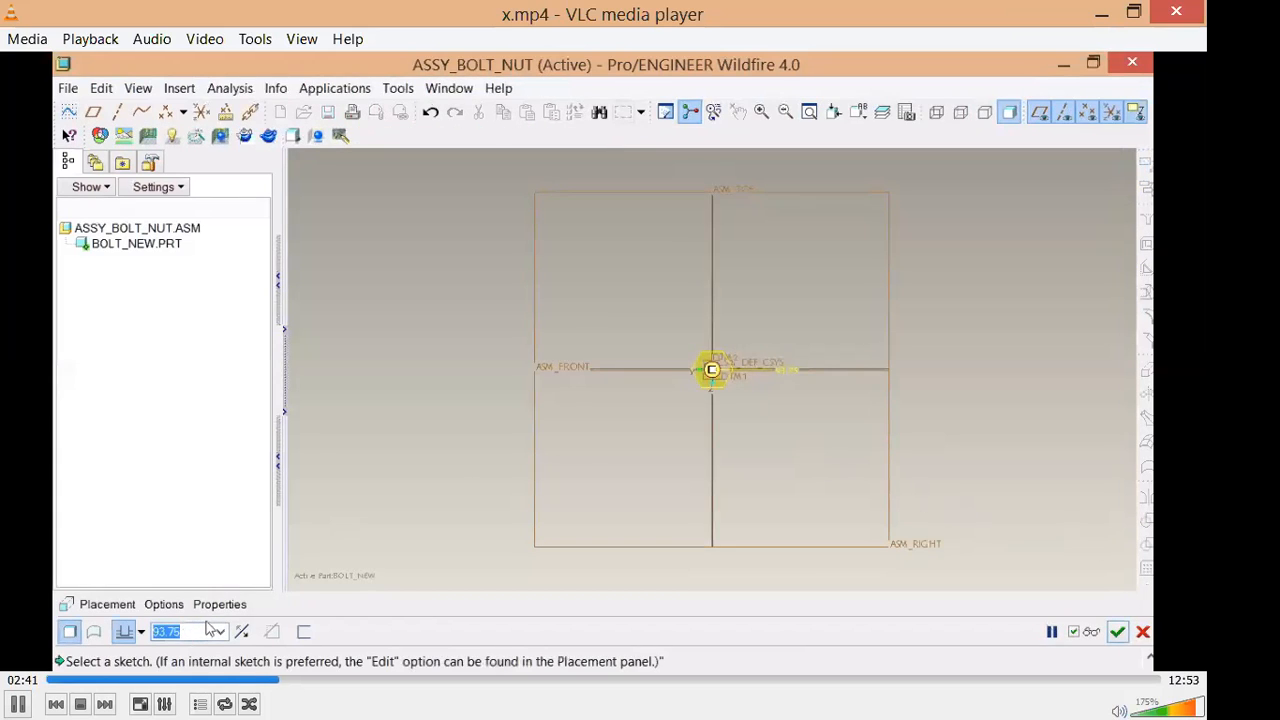
{"action": "type", "text": "15"}
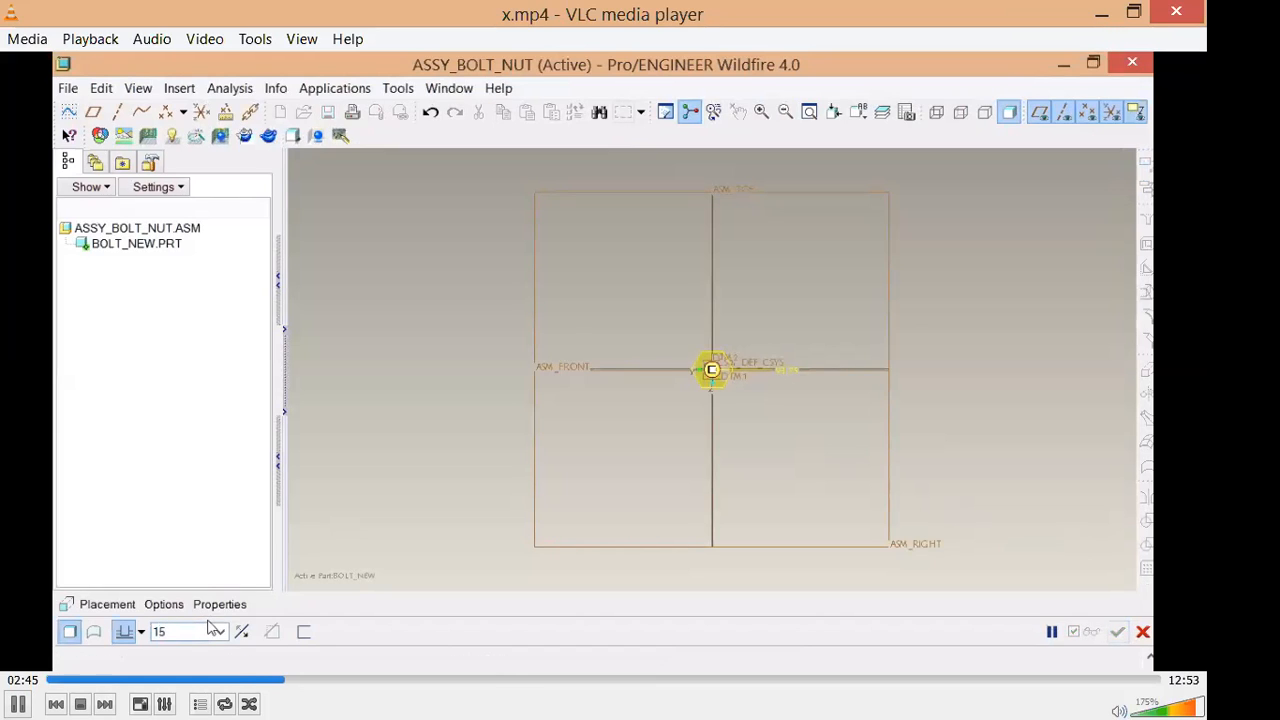
{"action": "key", "text": "Return"}
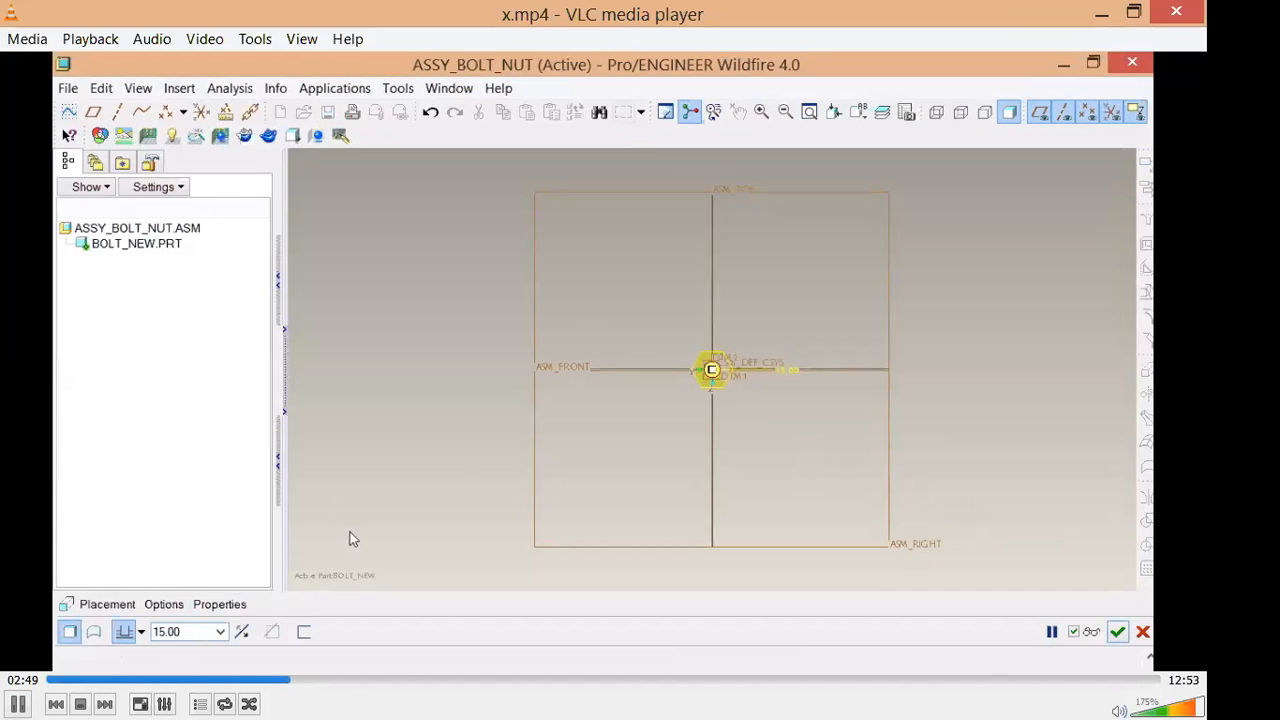
{"action": "middle_click_drag", "start_coordinate": [353, 530], "coordinate": [705, 397]}
{"action": "scroll", "coordinate": [710, 395], "scroll_direction": "down", "scroll_amount": 5}
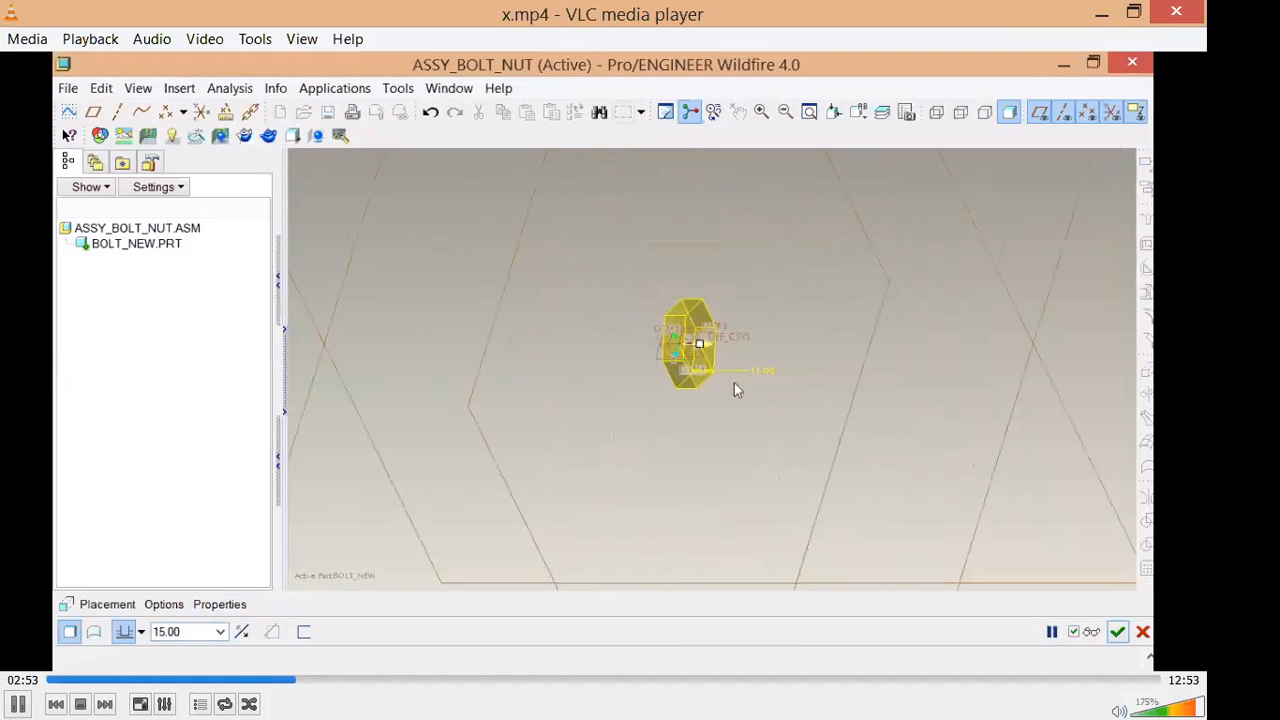
{"action": "left_click", "coordinate": [1117, 631]}
- Start a new Extrude with an internal sketch on the flat hexagonal face of the bolt head
{"action": "scroll", "coordinate": [839, 457], "scroll_direction": "up", "scroll_amount": 5}
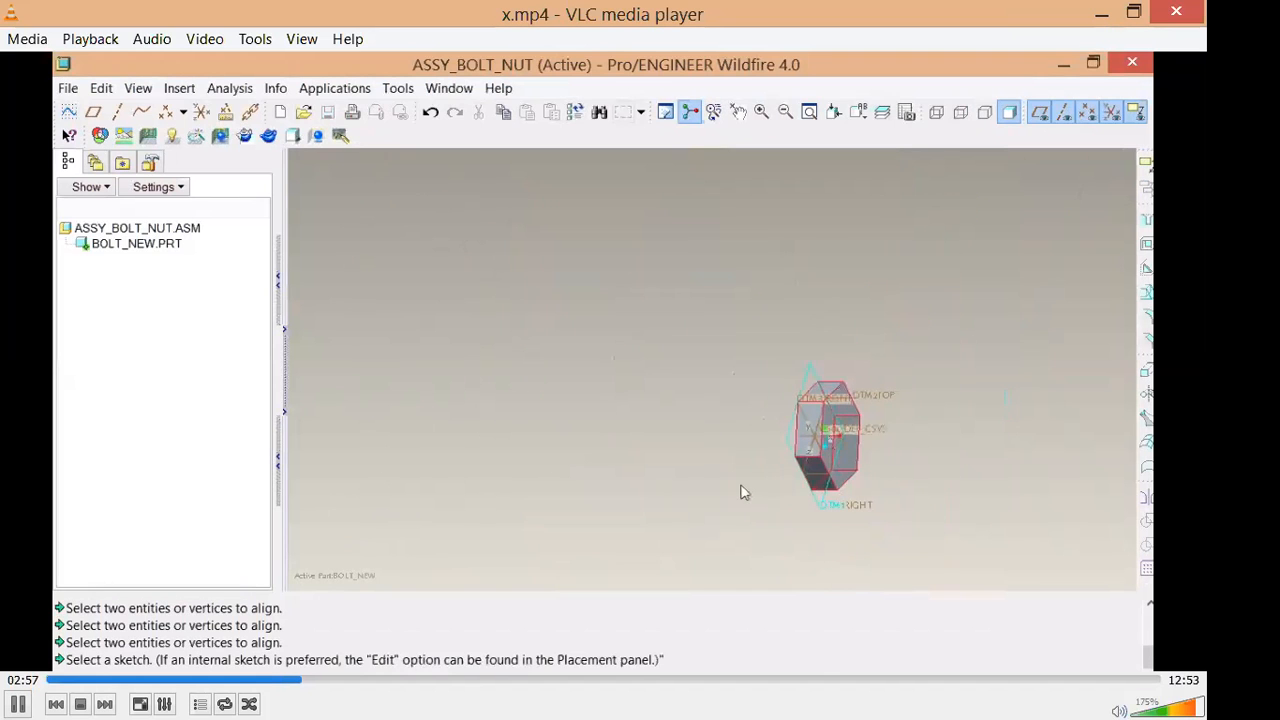
{"action": "scroll", "coordinate": [652, 437], "scroll_direction": "down", "scroll_amount": 4}
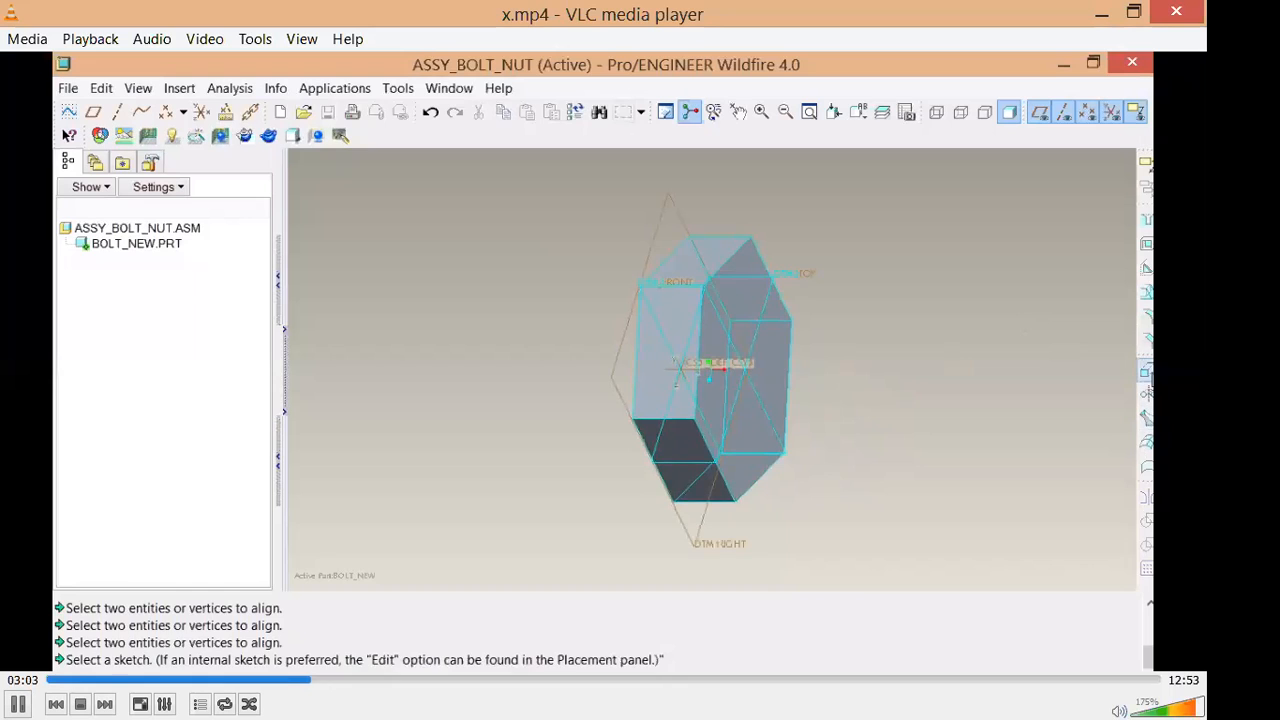
{"action": "left_click", "coordinate": [1146, 372]}
{"action": "right_click", "coordinate": [999, 311]}
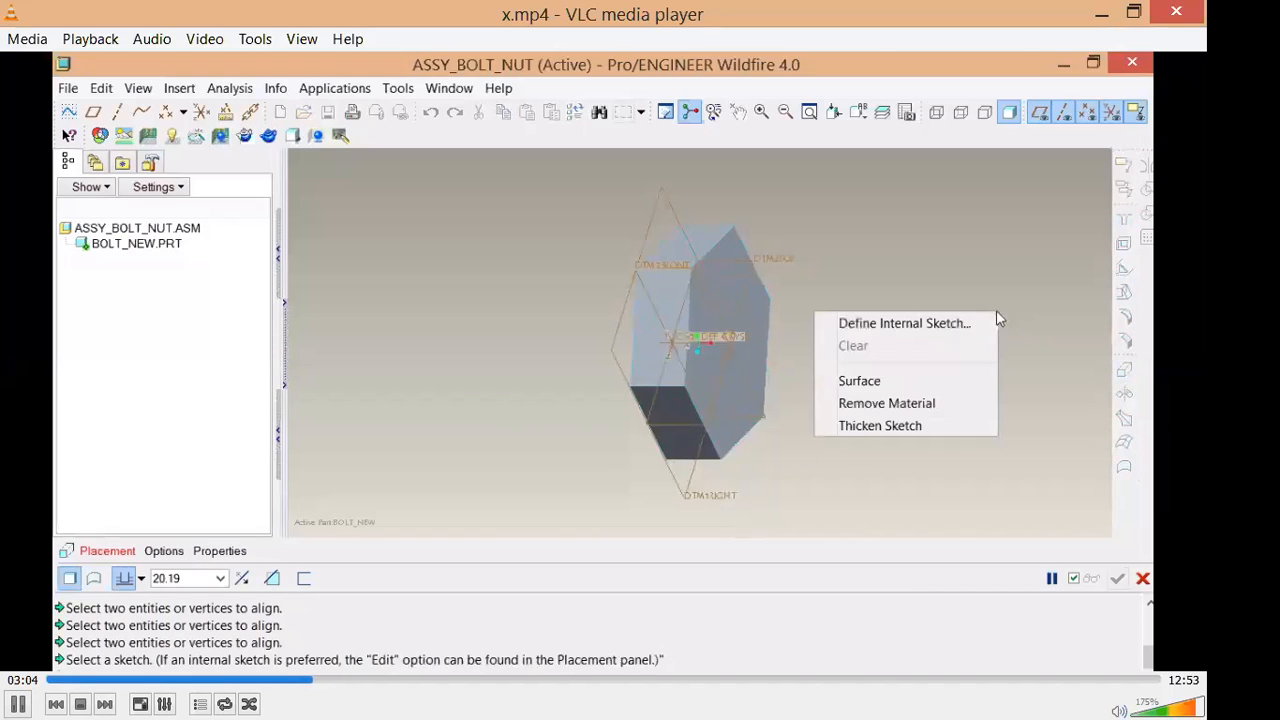
{"action": "left_click", "coordinate": [905, 323]}
{"action": "left_click", "coordinate": [755, 330]}
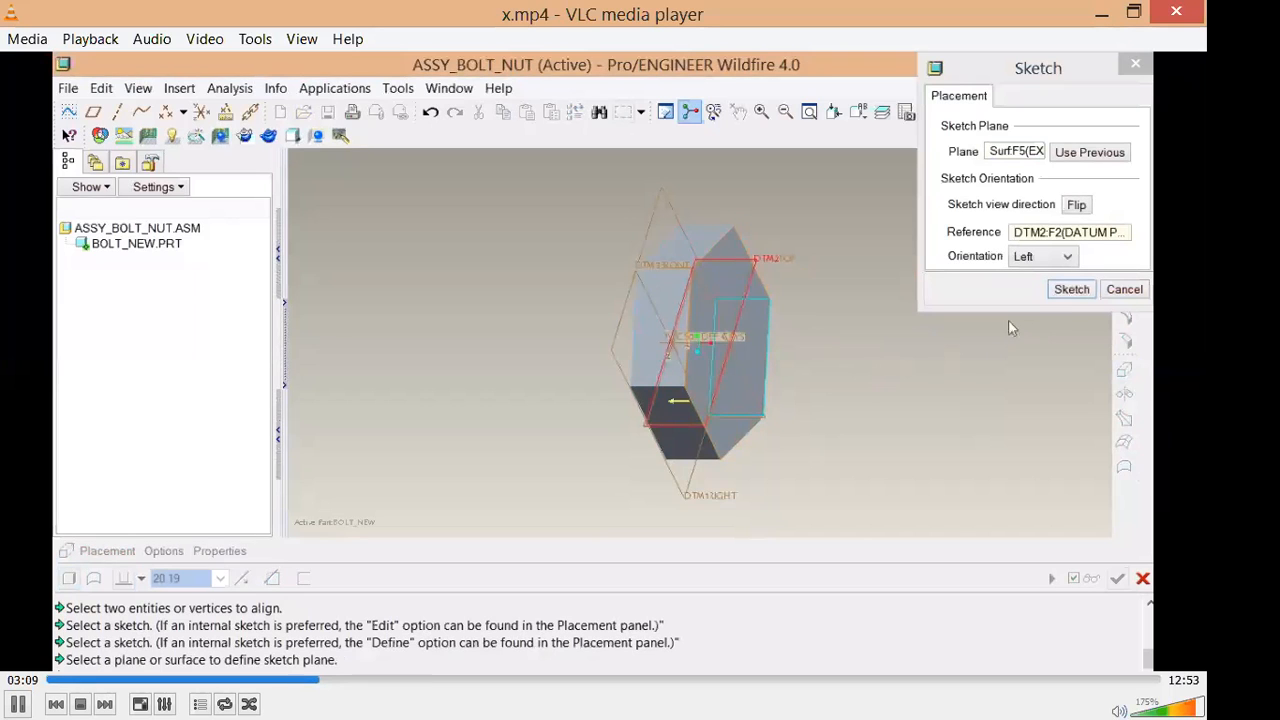
{"action": "left_click", "coordinate": [1066, 289]}
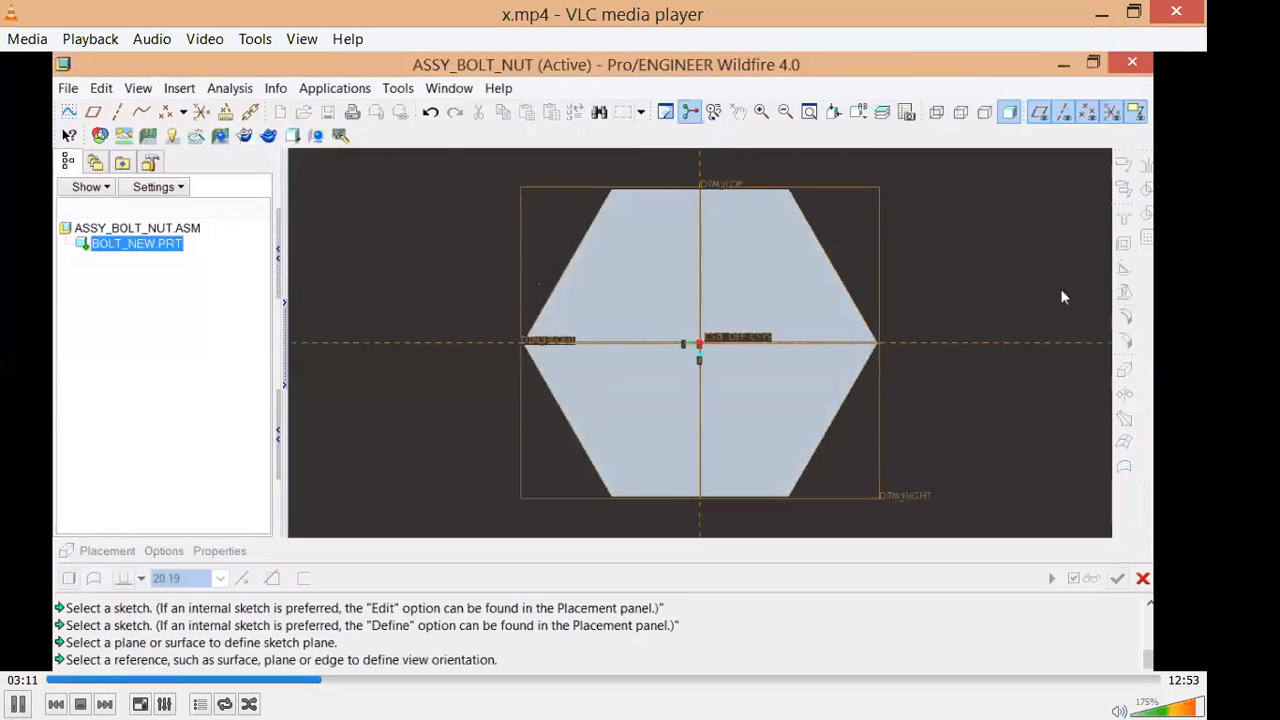
- Sketch a circle inside the hexagonal face, centred on the intersection of the two sketch references
{"action": "left_click", "coordinate": [1101, 240]}
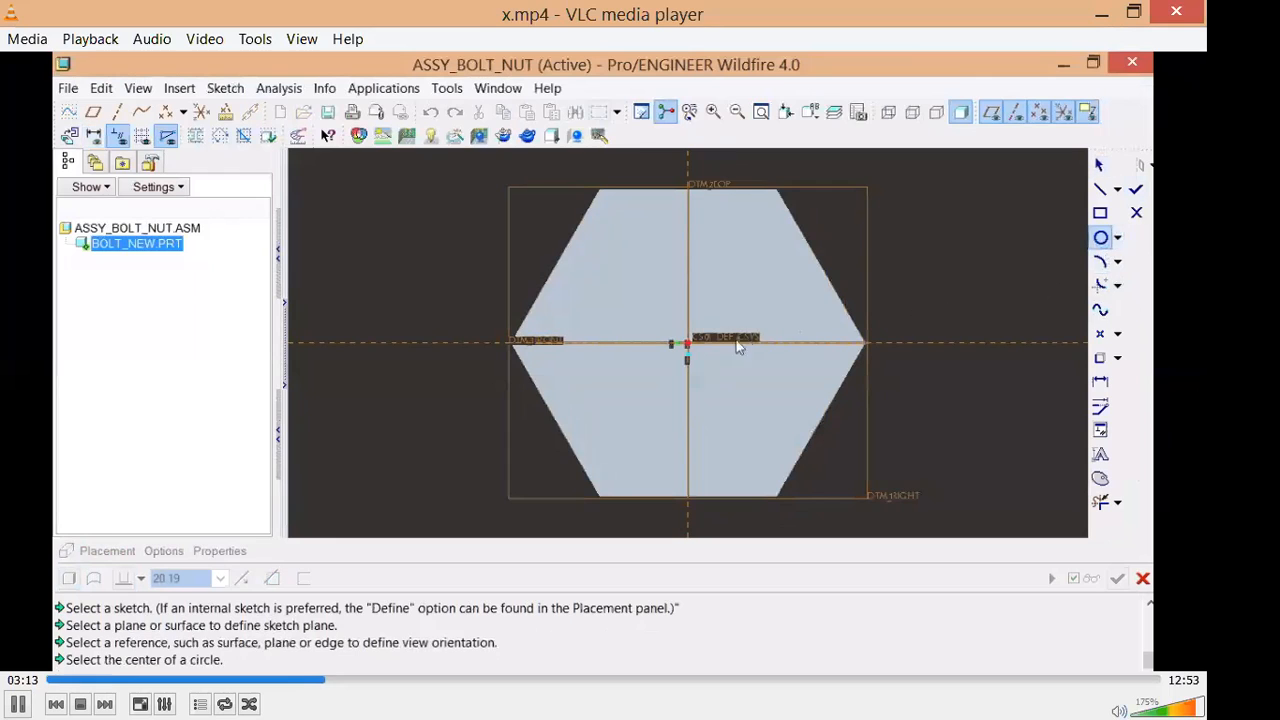
{"action": "left_click", "coordinate": [687, 343]}
{"action": "left_click", "coordinate": [768, 285]}
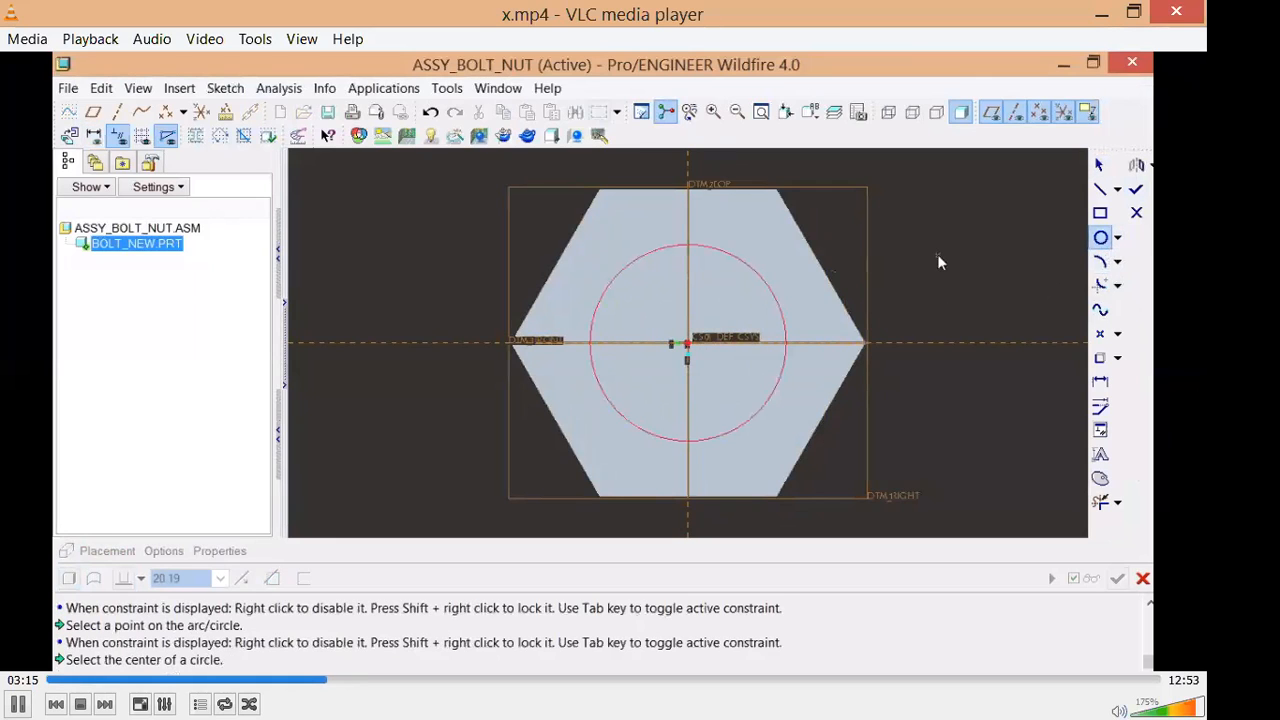
{"action": "double_click", "coordinate": [429, 411]}
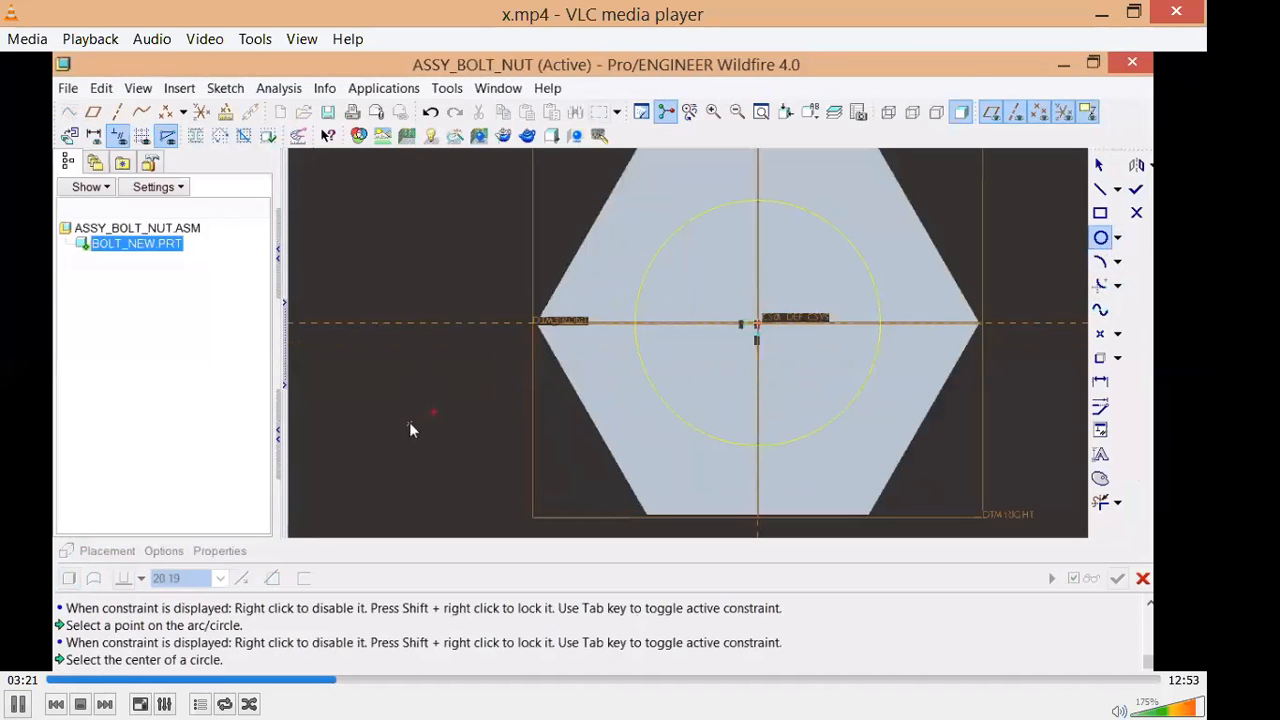
{"action": "middle_click", "coordinate": [407, 421]}
{"action": "scroll", "coordinate": [402, 418], "scroll_direction": "up", "scroll_amount": 1}
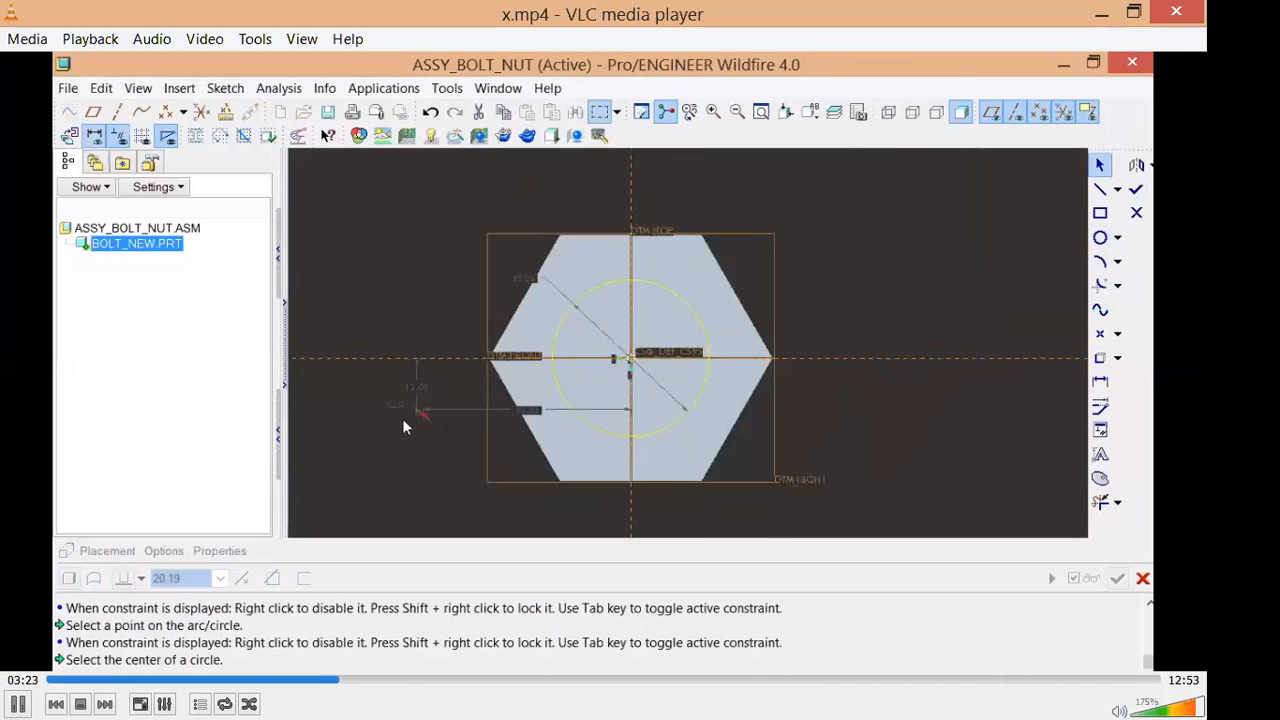
{"action": "key", "text": "Escape"}
{"action": "left_click", "coordinate": [651, 442]}
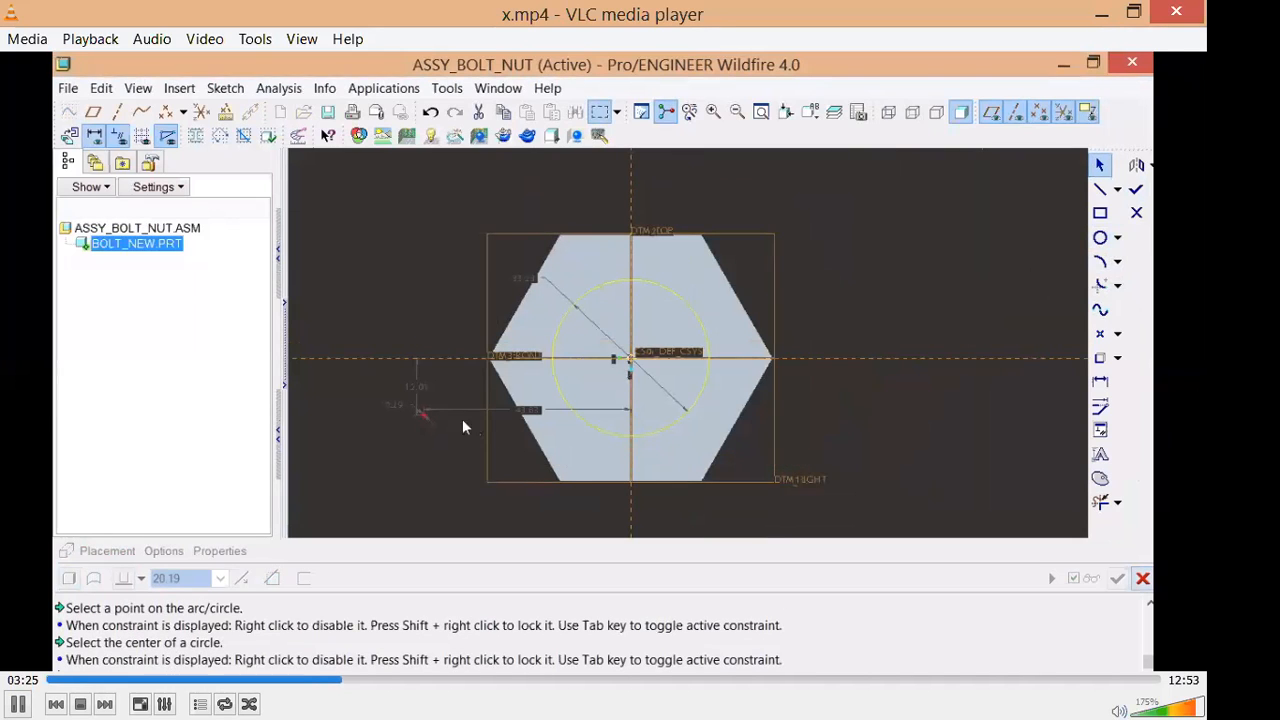
{"action": "left_click_drag", "start_coordinate": [367, 387], "coordinate": [475, 453]}
{"action": "key", "text": "Delete"}
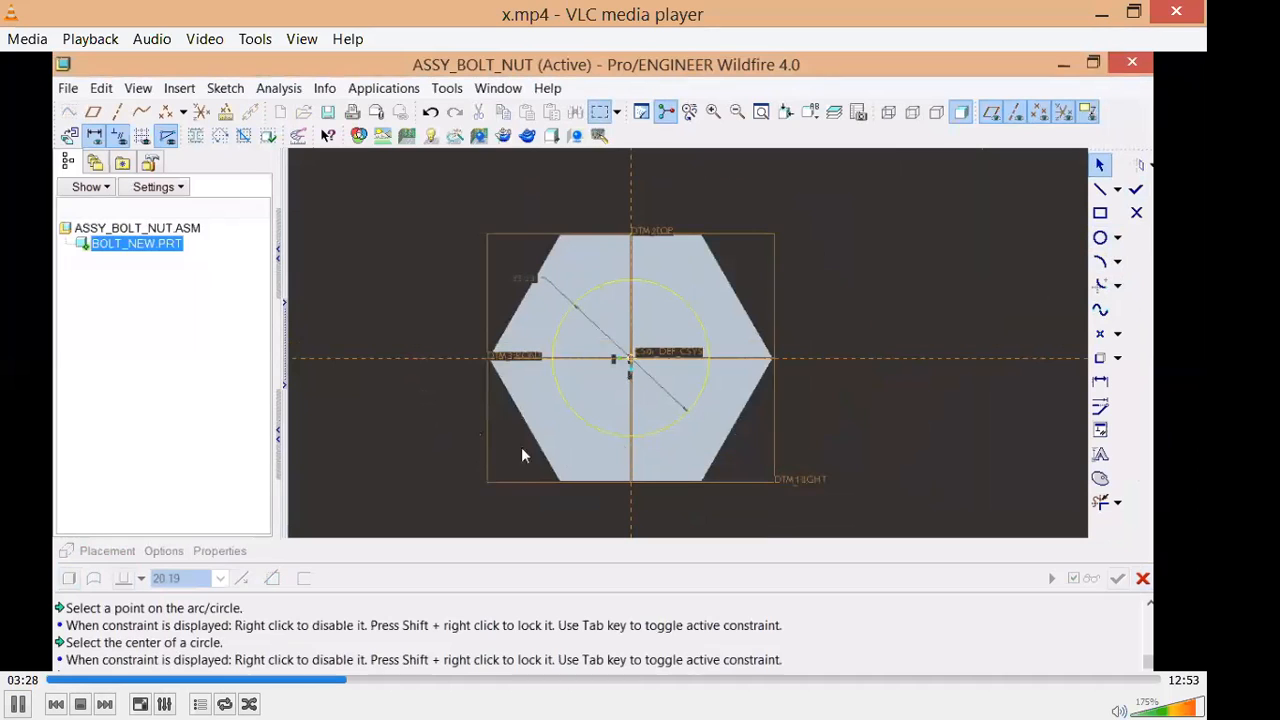
- Set the diameter of the circle on the bolt head to 30 and finish the sketch
{"action": "double_click", "coordinate": [522, 279]}
{"action": "type", "text": "30"}
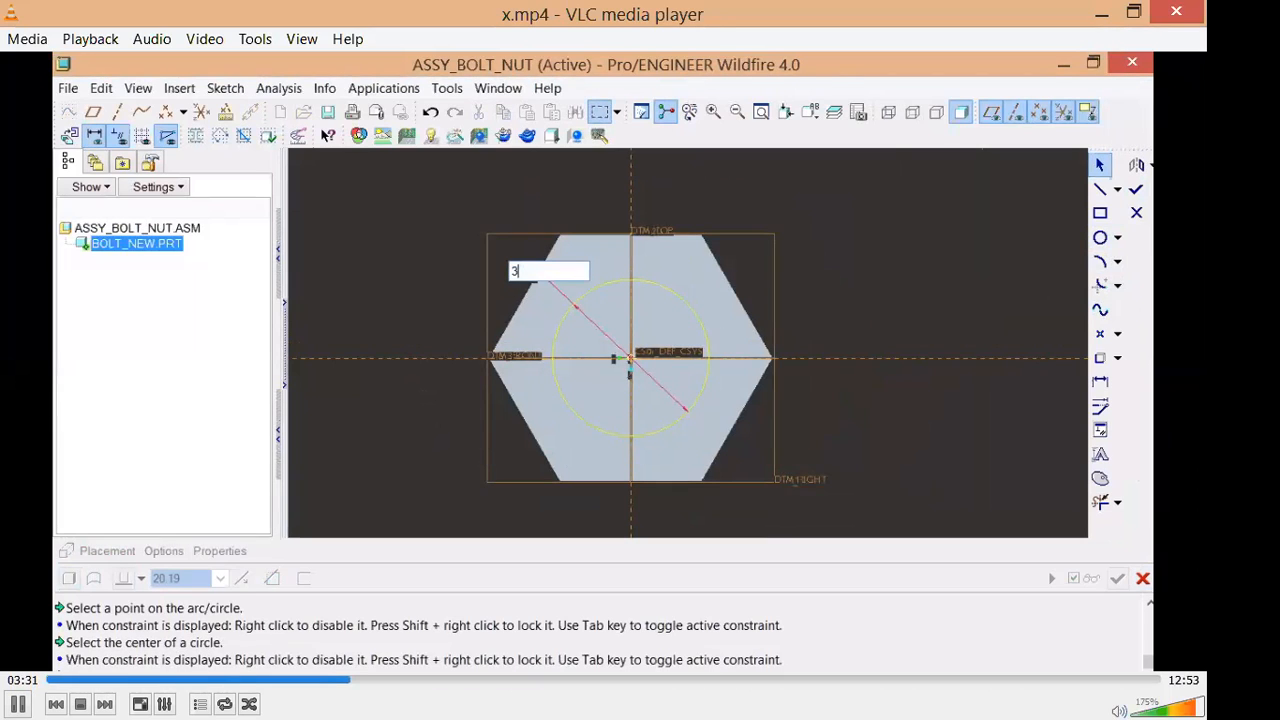
{"action": "key", "text": "Return"}
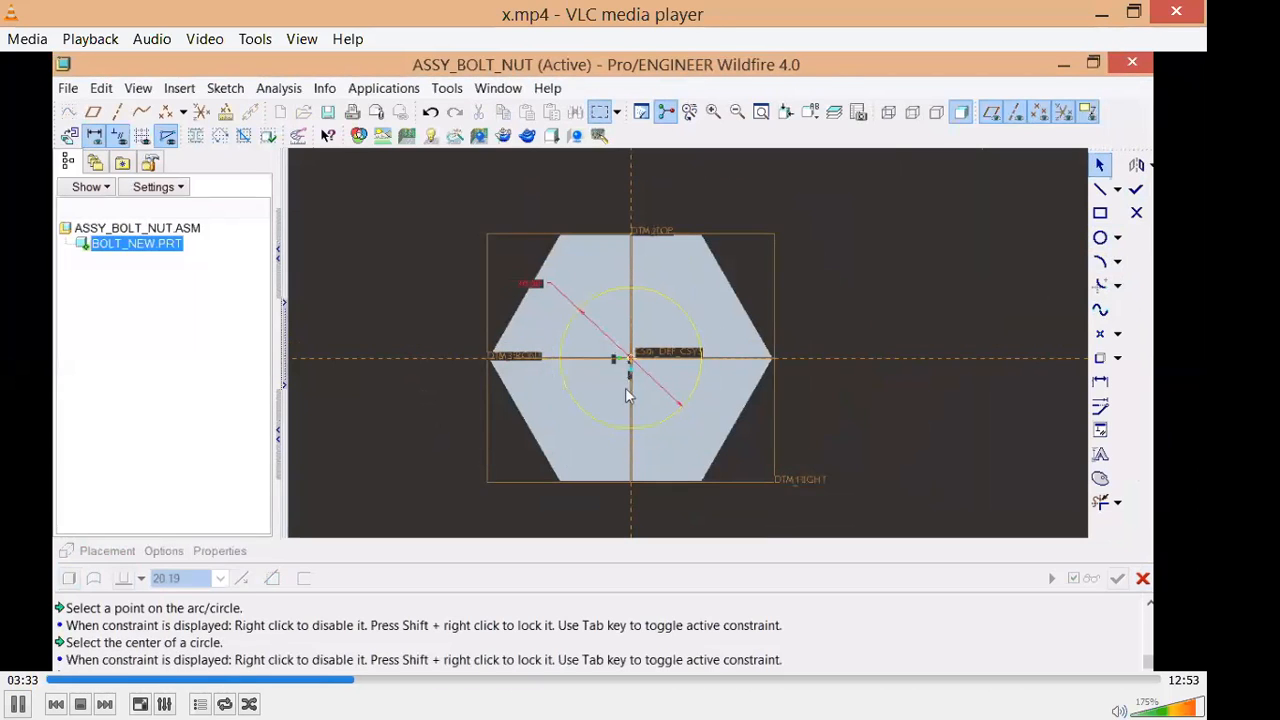
{"action": "left_click", "coordinate": [1136, 189]}
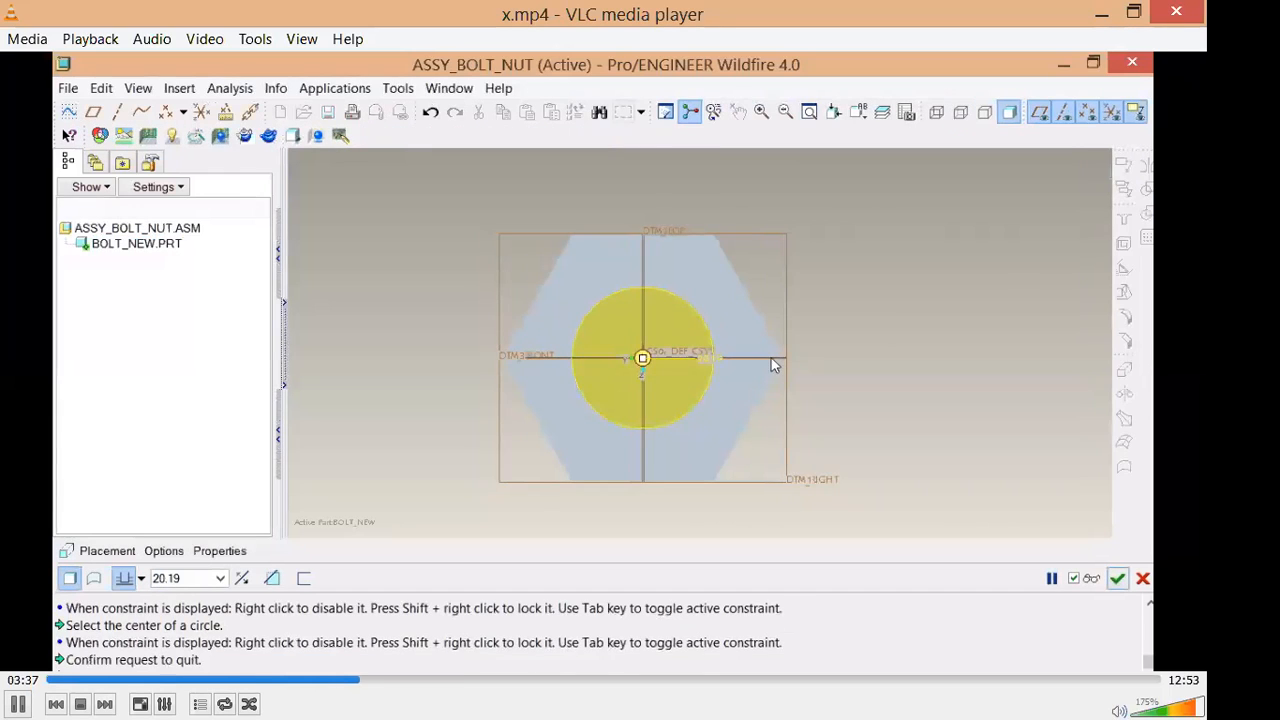
- Extrude the circle outward from the bolt head to a depth of 120 to form the shank
{"action": "left_click_drag", "start_coordinate": [806, 347], "coordinate": [1050, 343]}
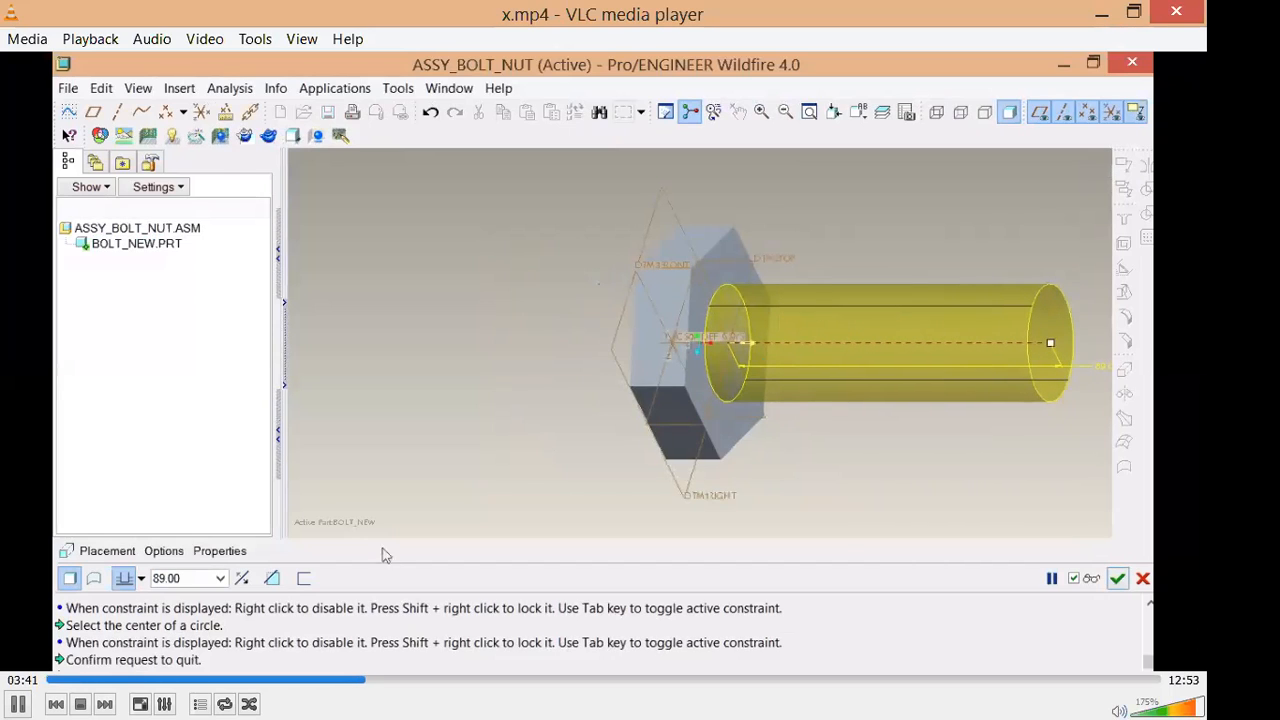
{"action": "double_click", "coordinate": [198, 573]}
{"action": "type", "text": "120"}
{"action": "key", "text": "Return"}
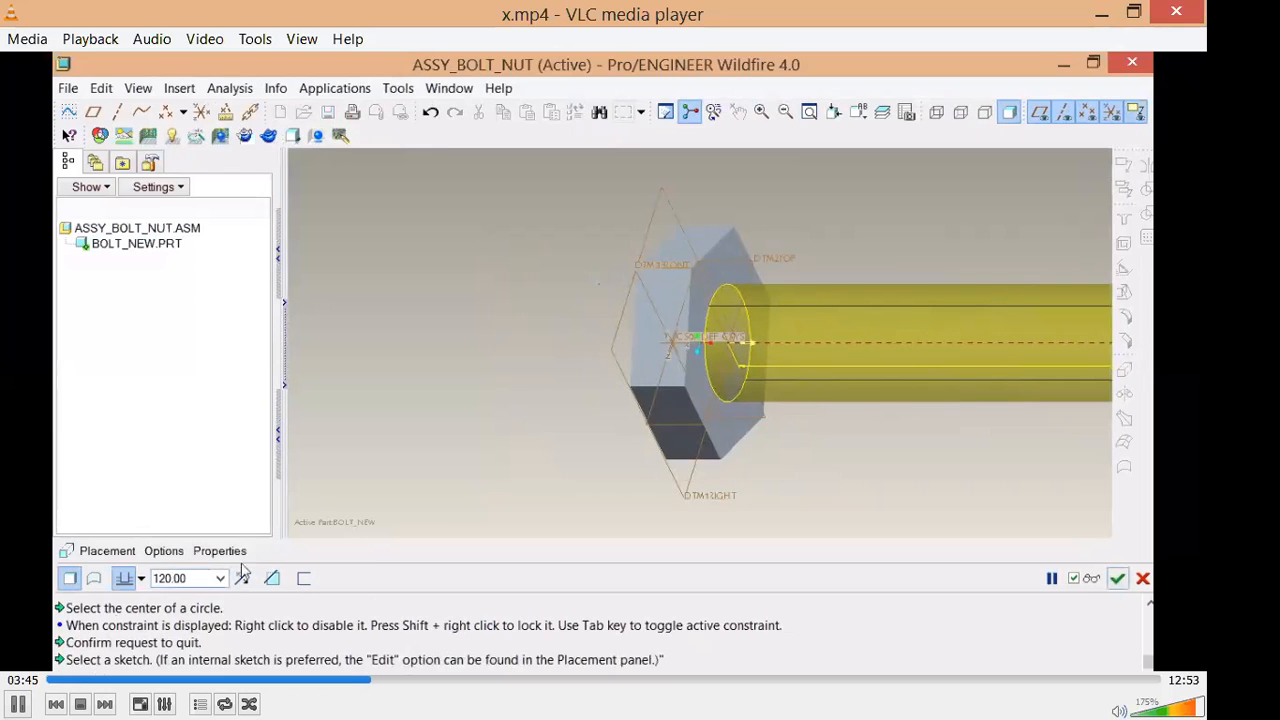
{"action": "scroll", "coordinate": [455, 416], "scroll_direction": "up", "scroll_amount": 3}
{"action": "scroll", "coordinate": [455, 416], "scroll_direction": "down", "scroll_amount": 1}
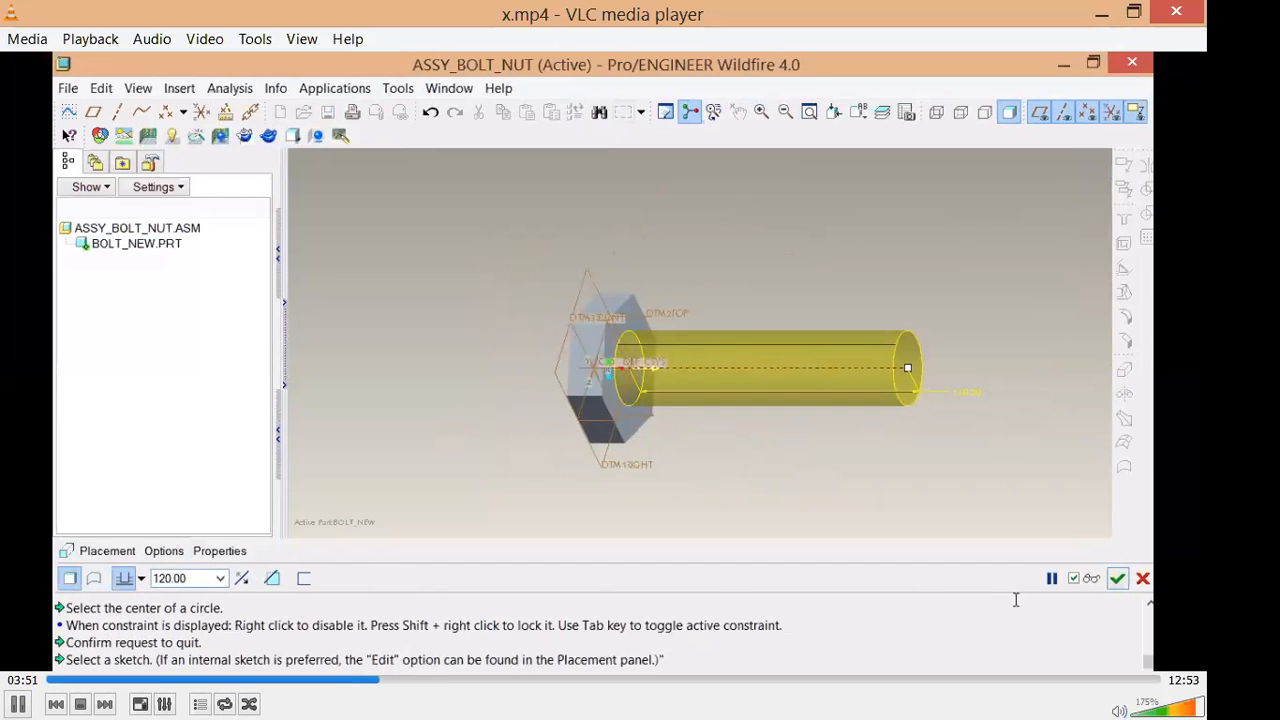
{"action": "left_click", "coordinate": [1118, 579]}
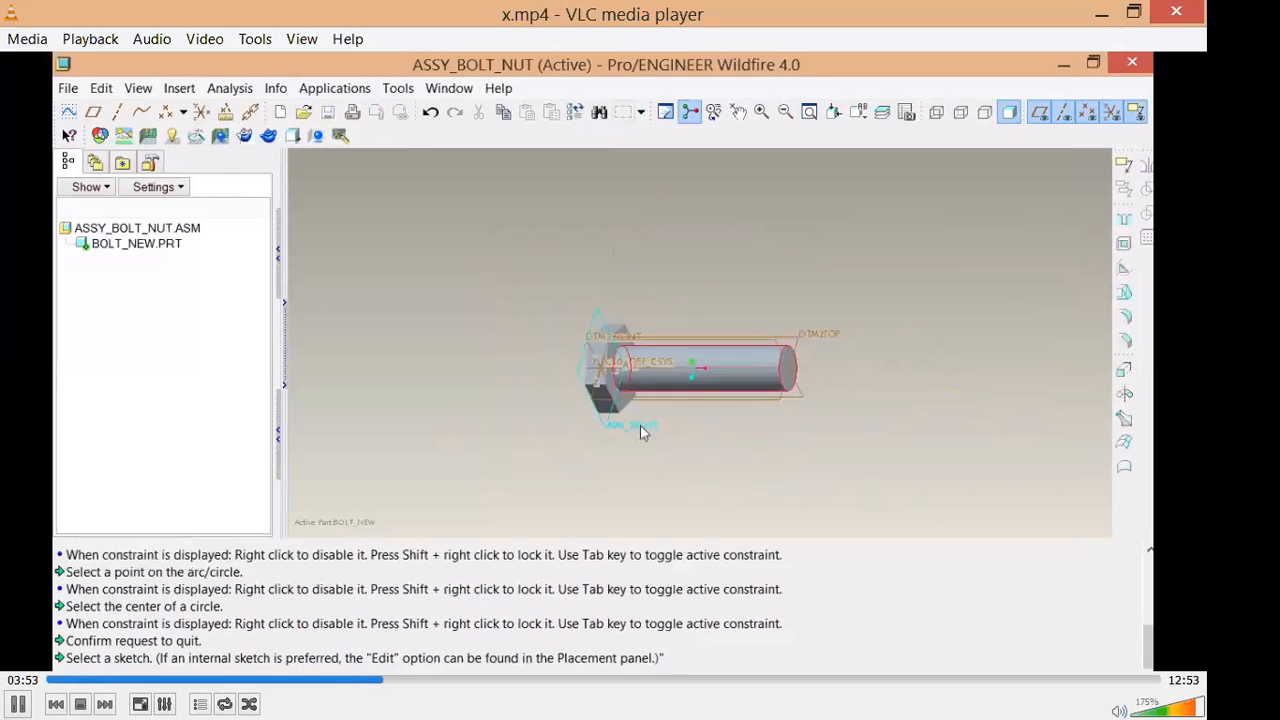
- Set the extrusion depth of the hexagonal bolt head to 30 and regenerate the part
{"action": "scroll", "coordinate": [616, 398], "scroll_direction": "down", "scroll_amount": 1}
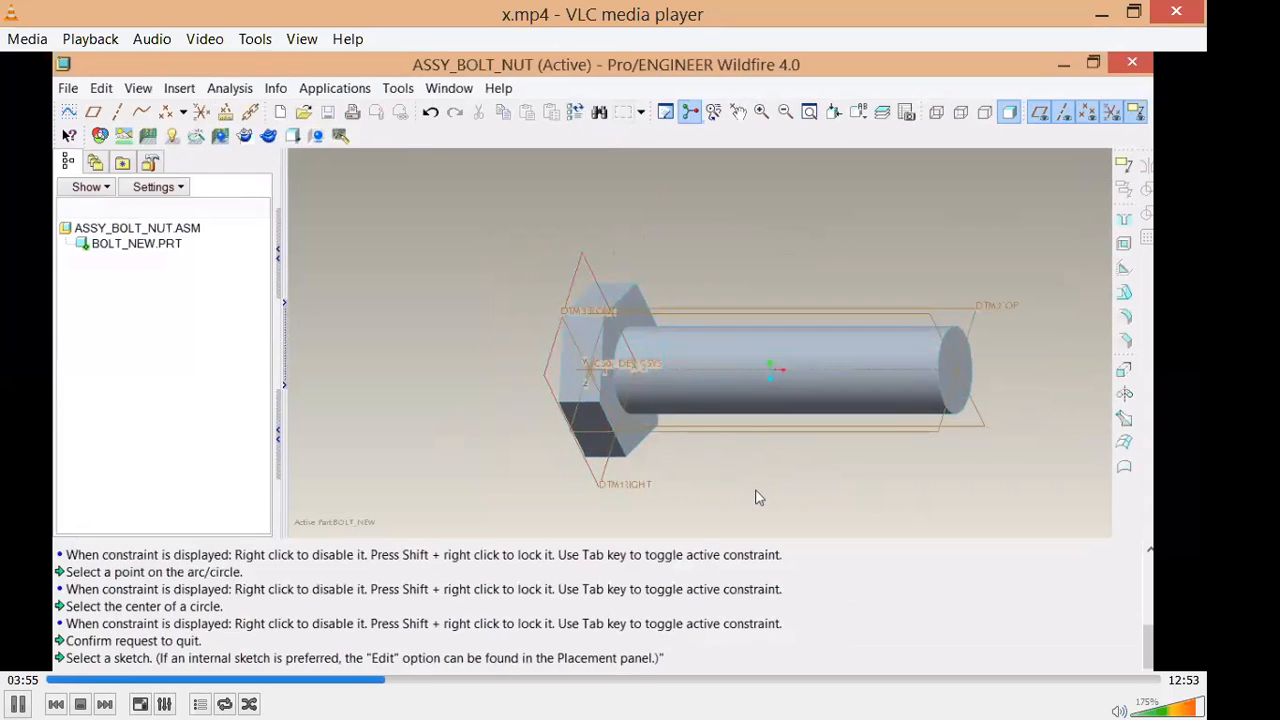
{"action": "left_click", "coordinate": [629, 294]}
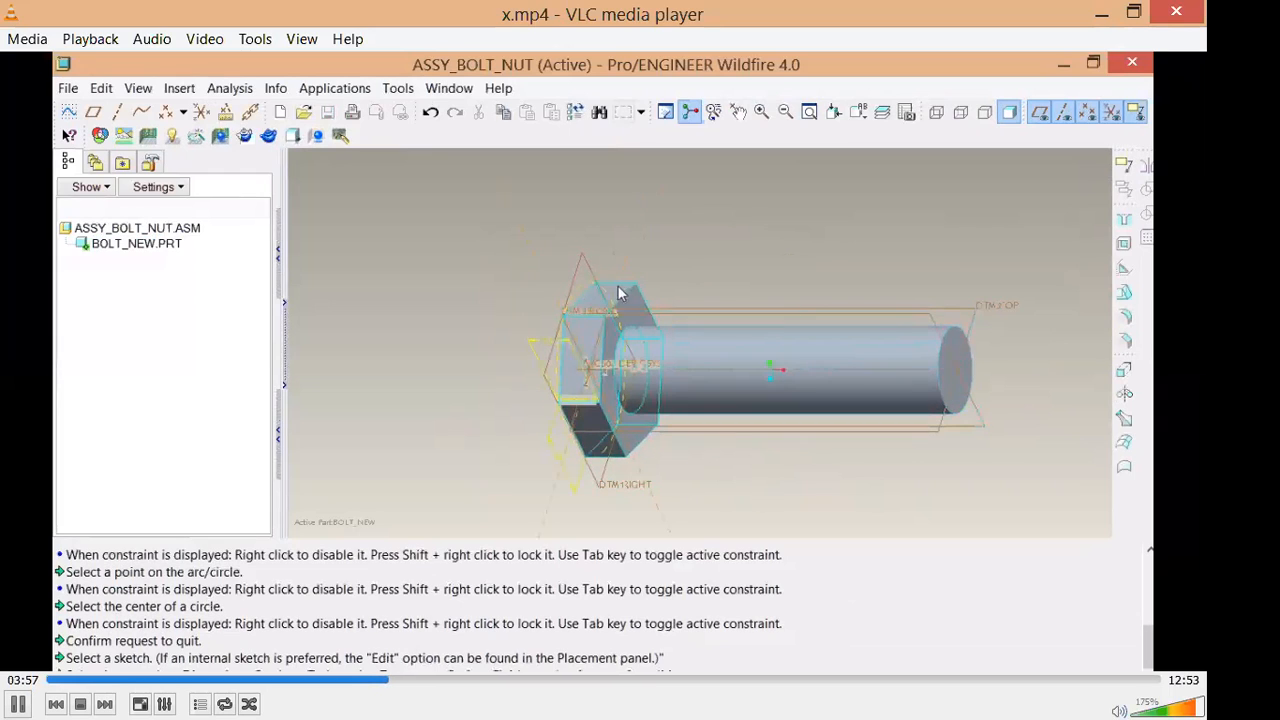
{"action": "double_click", "coordinate": [555, 347]}
{"action": "type", "text": "30"}
{"action": "key", "text": "Return"}
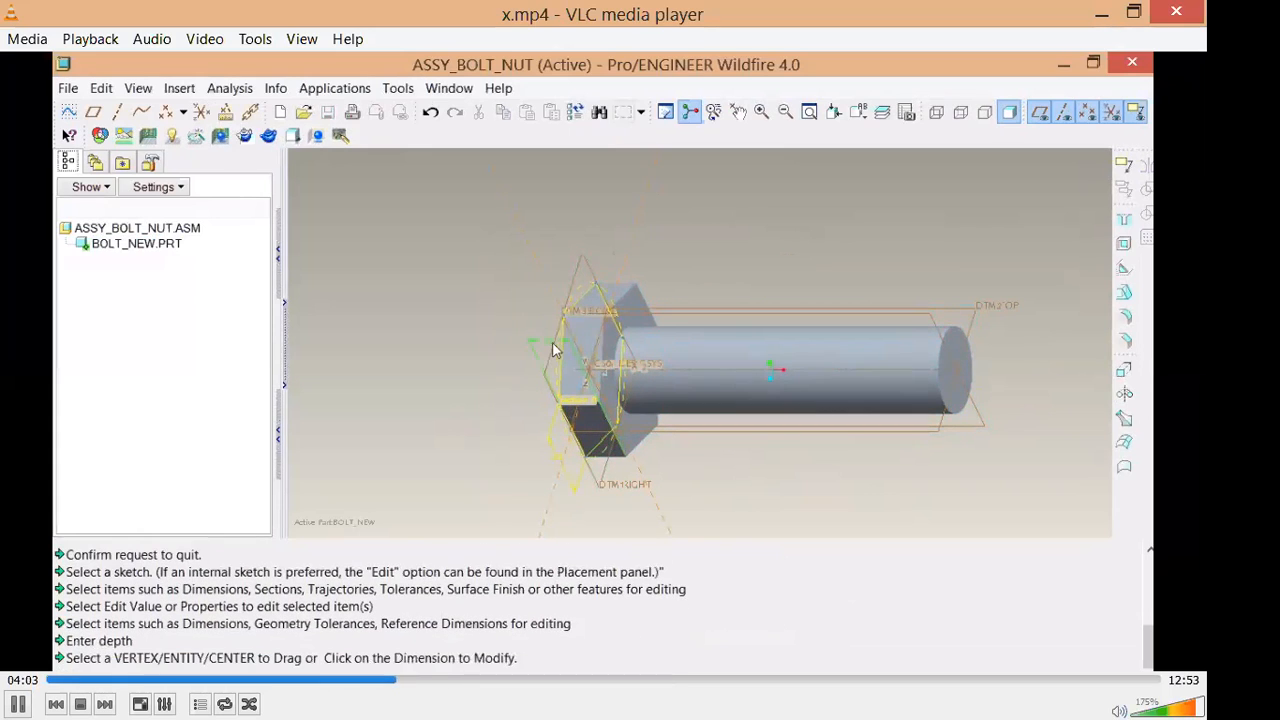
{"action": "left_click", "coordinate": [490, 361]}
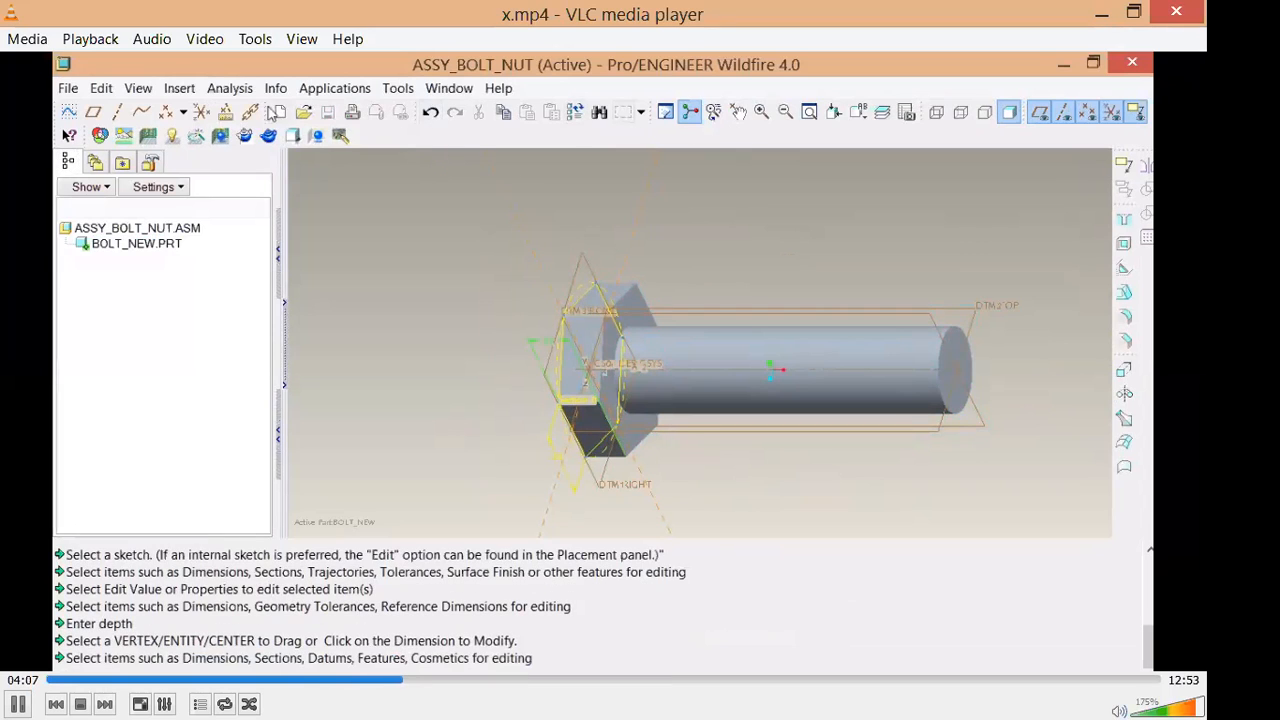
{"action": "left_click", "coordinate": [576, 116]}
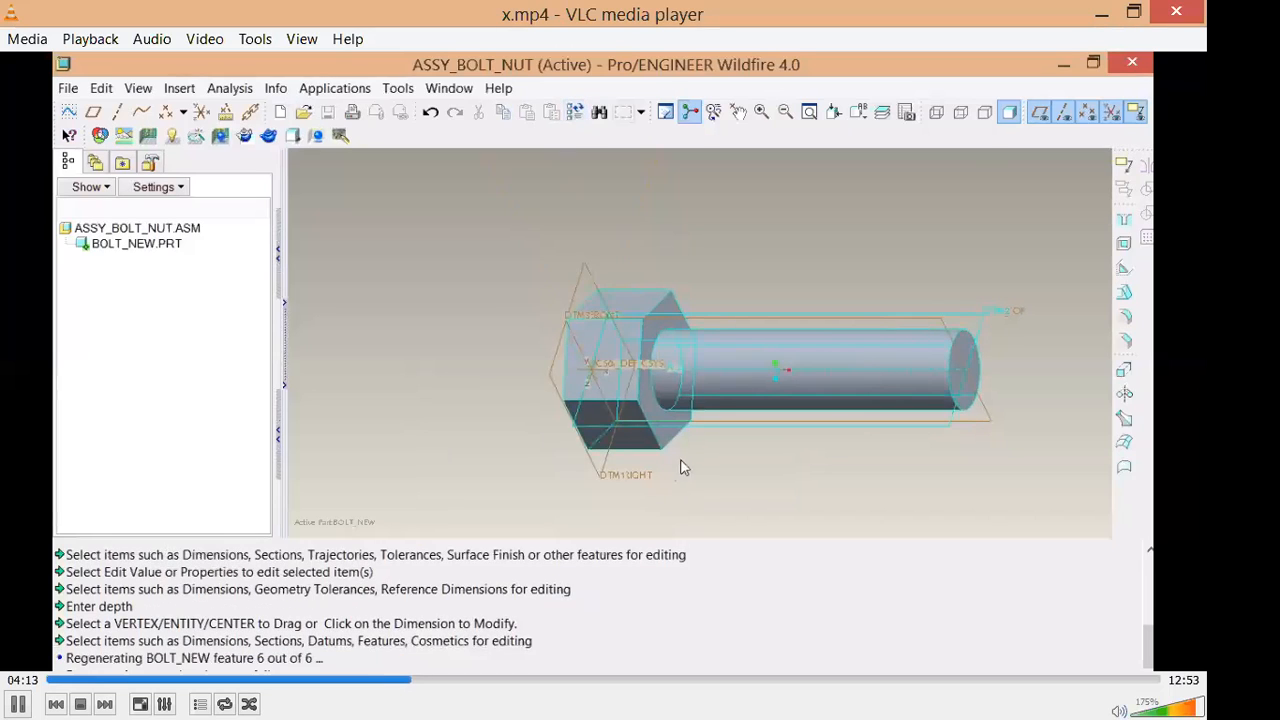
- Set the extrusion depth of the hexagonal bolt head to 20 and regenerate the part
{"action": "mouse_move", "coordinate": [686, 451]}
{"action": "middle_mouse_down"}
{"action": "mouse_move", "coordinate": [710, 400]}
{"action": "mouse_move", "coordinate": [679, 424]}
{"action": "mouse_move", "coordinate": [600, 408]}
{"action": "middle_mouse_up"}
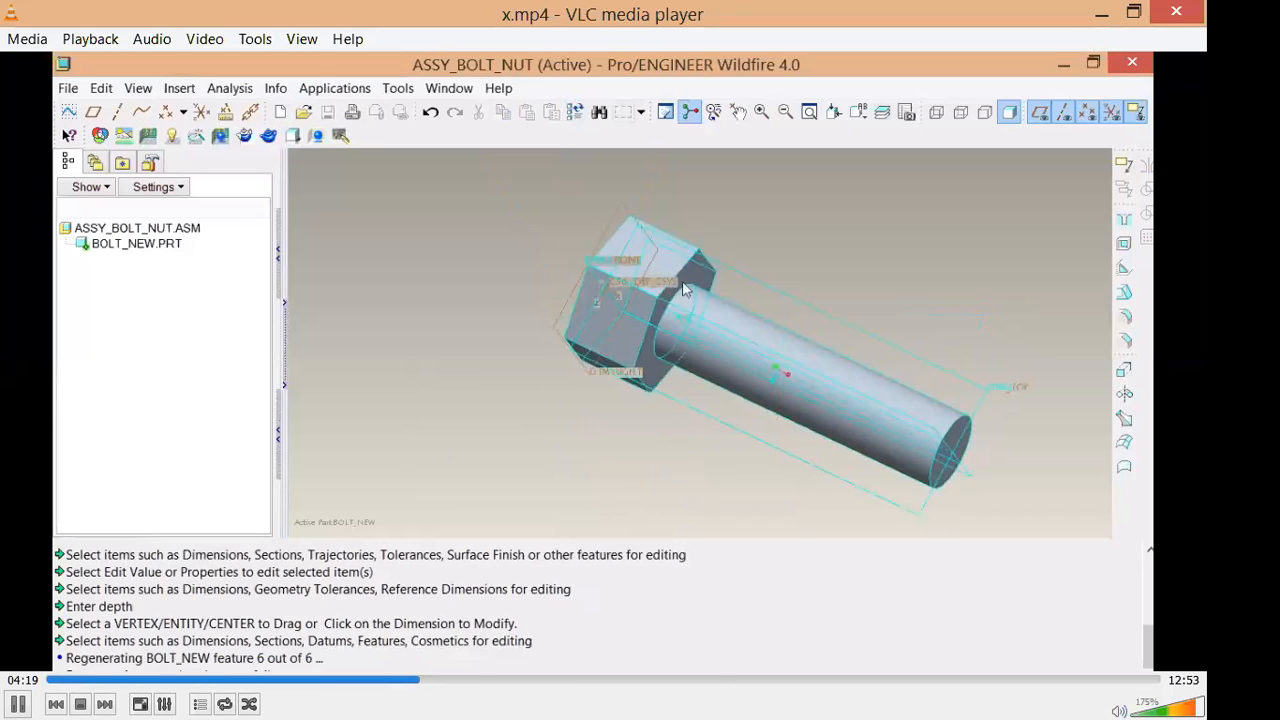
{"action": "double_click", "coordinate": [577, 335]}
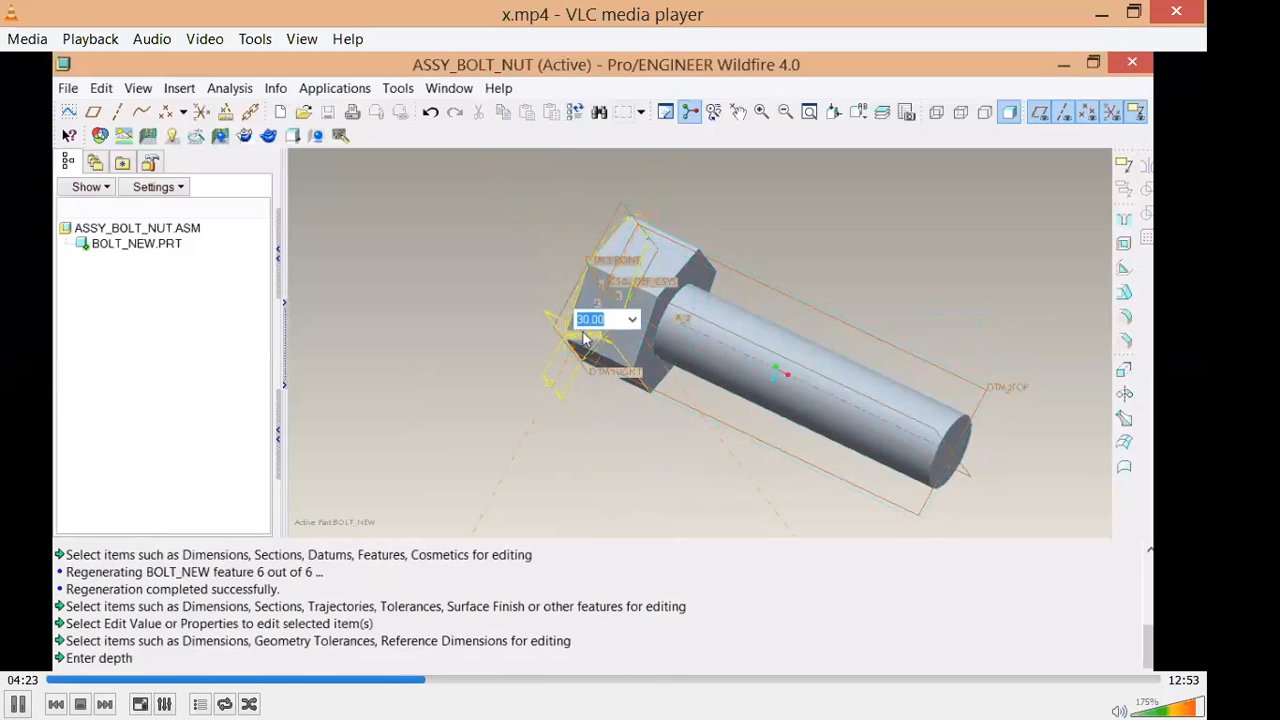
{"action": "type", "text": "20"}
{"action": "key", "text": "Return"}
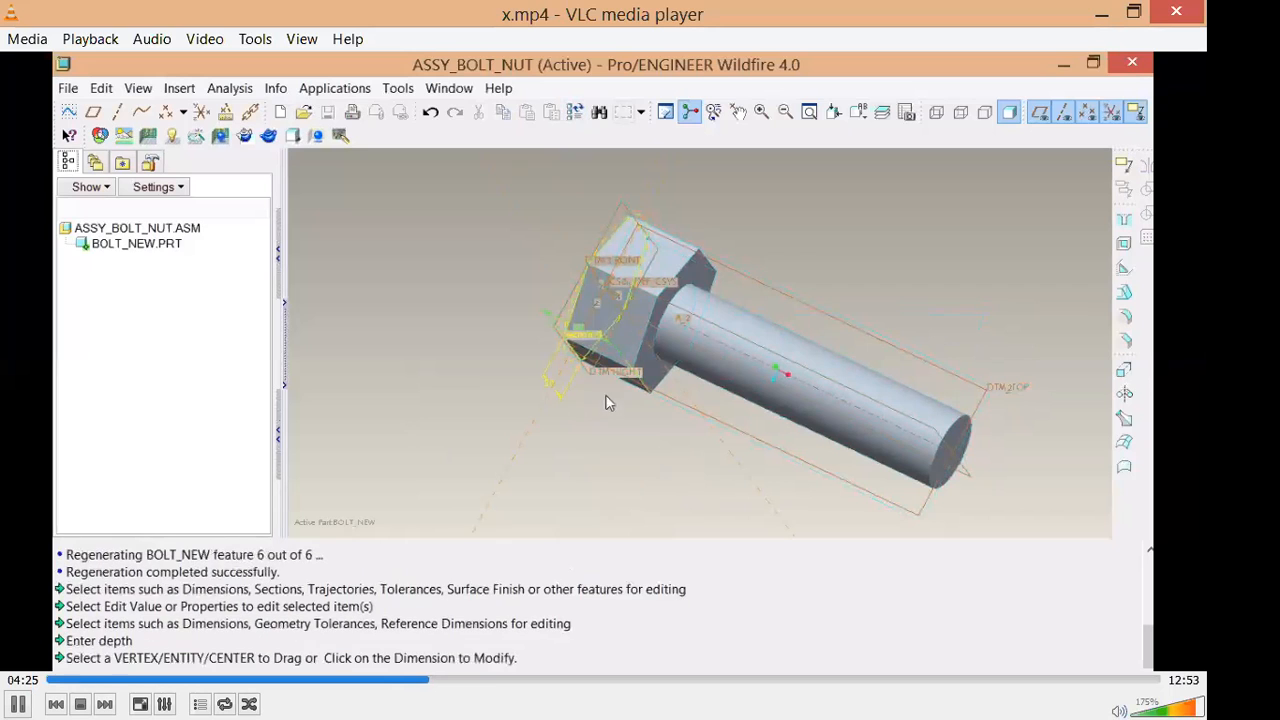
{"action": "key", "text": "ctrl+g"}
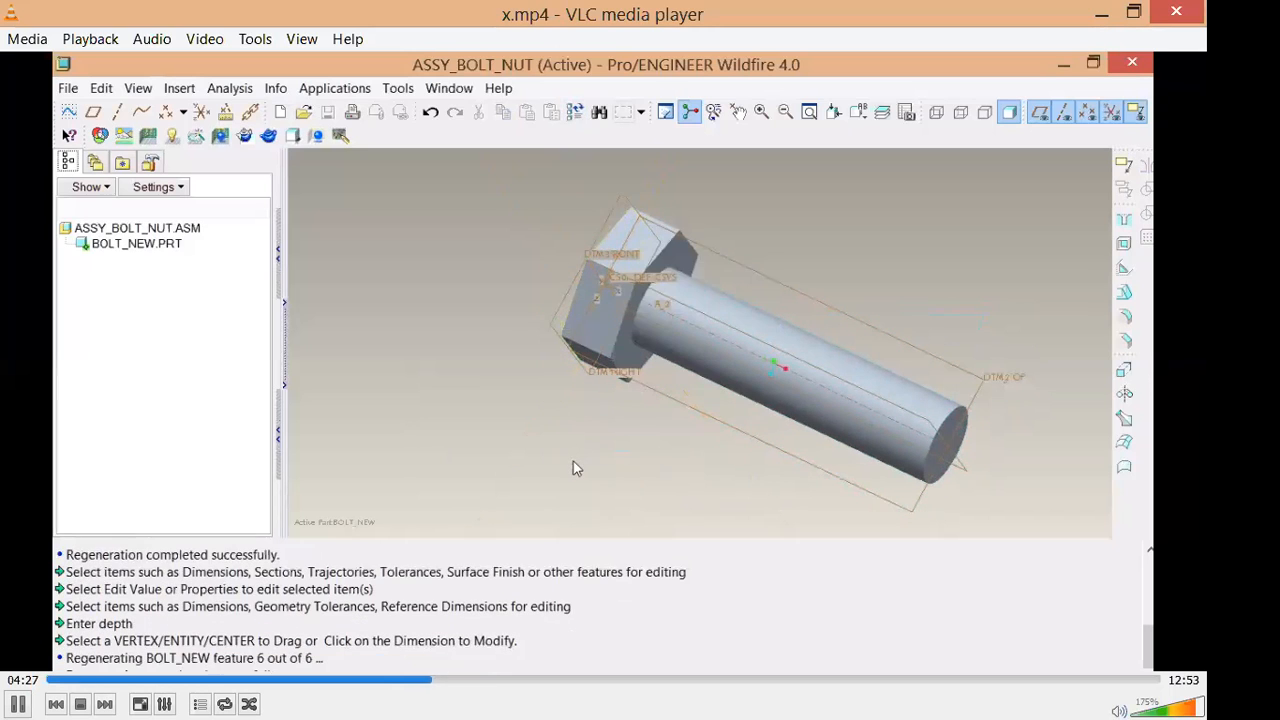
- Make the top-level assembly ASSY_BOLT_NUT active instead of the BOLT_NEW part
{"action": "middle_click_drag", "start_coordinate": [631, 457], "coordinate": [688, 284]}
{"action": "left_click", "coordinate": [137, 228]}
{"action": "right_click", "coordinate": [200, 228]}
{"action": "left_click", "coordinate": [232, 234]}
{"action": "left_click", "coordinate": [447, 330]}
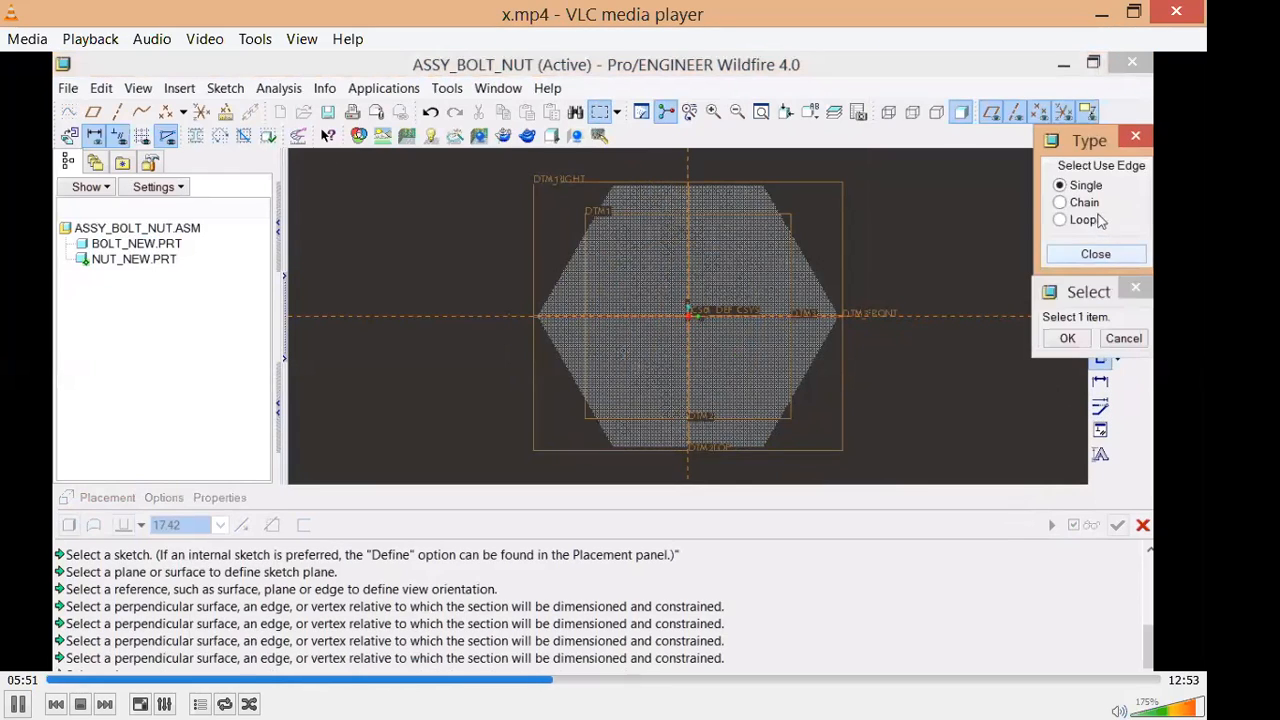
- Reuse the bolt's hexagonal outline and shank circle as edge loops in the NUT_NEW sketch
{"action": "left_click", "coordinate": [1089, 222]}
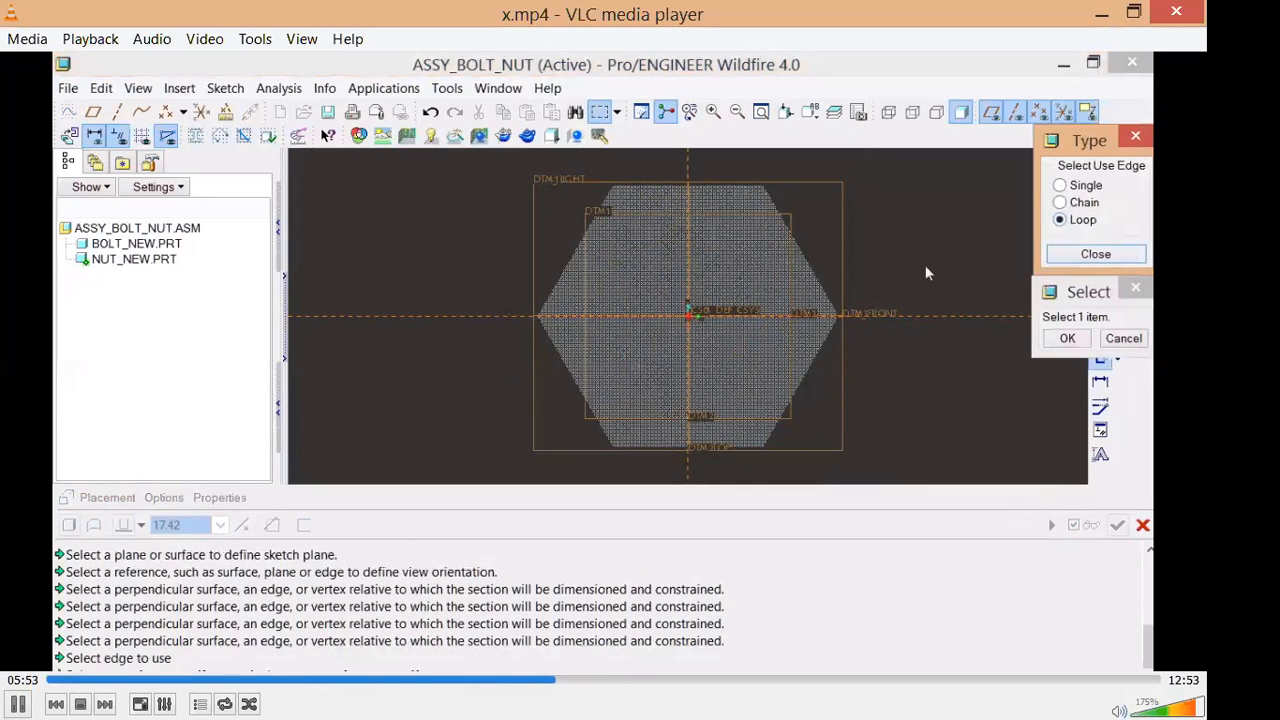
{"action": "left_click", "coordinate": [791, 268]}
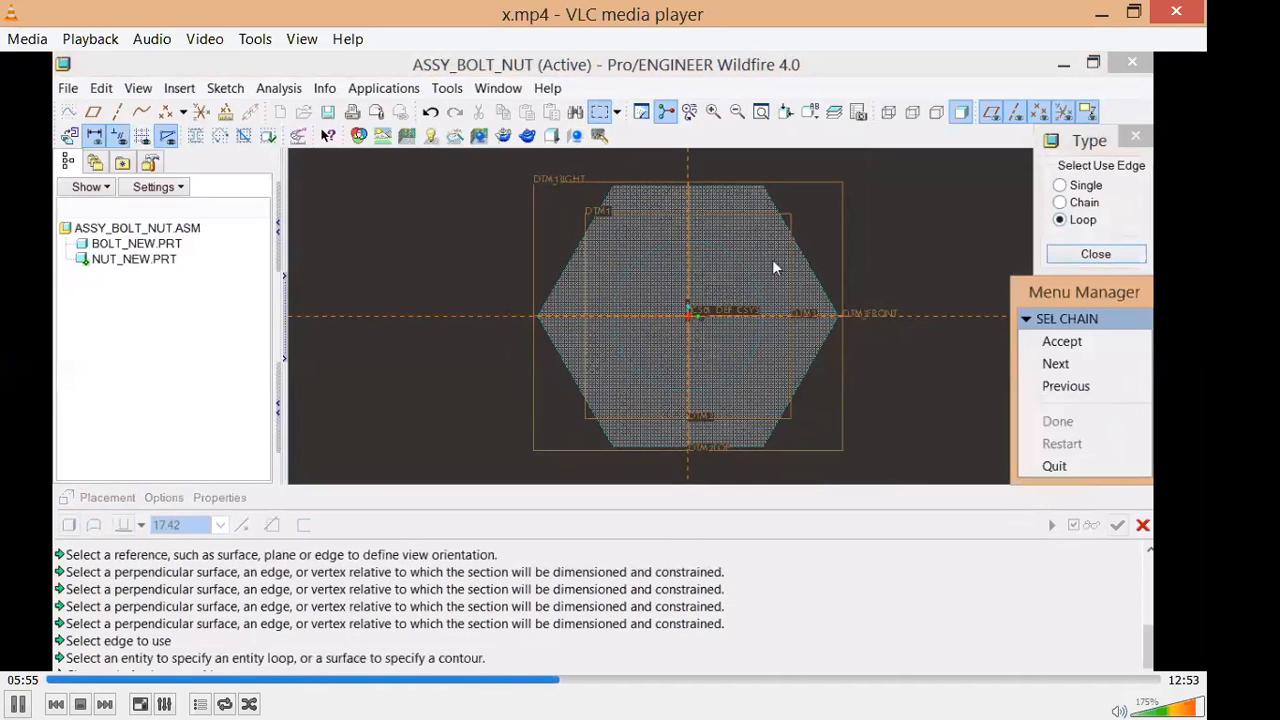
{"action": "left_click", "coordinate": [1062, 344]}
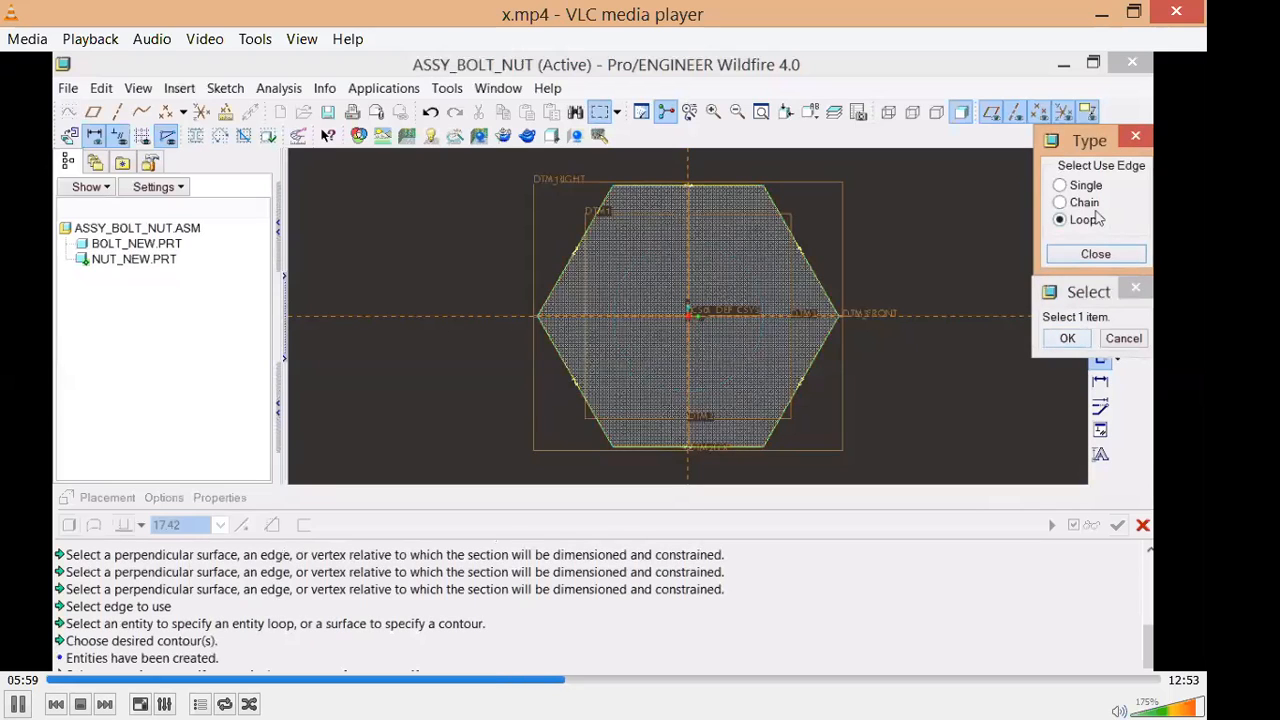
{"action": "left_click", "coordinate": [739, 289]}
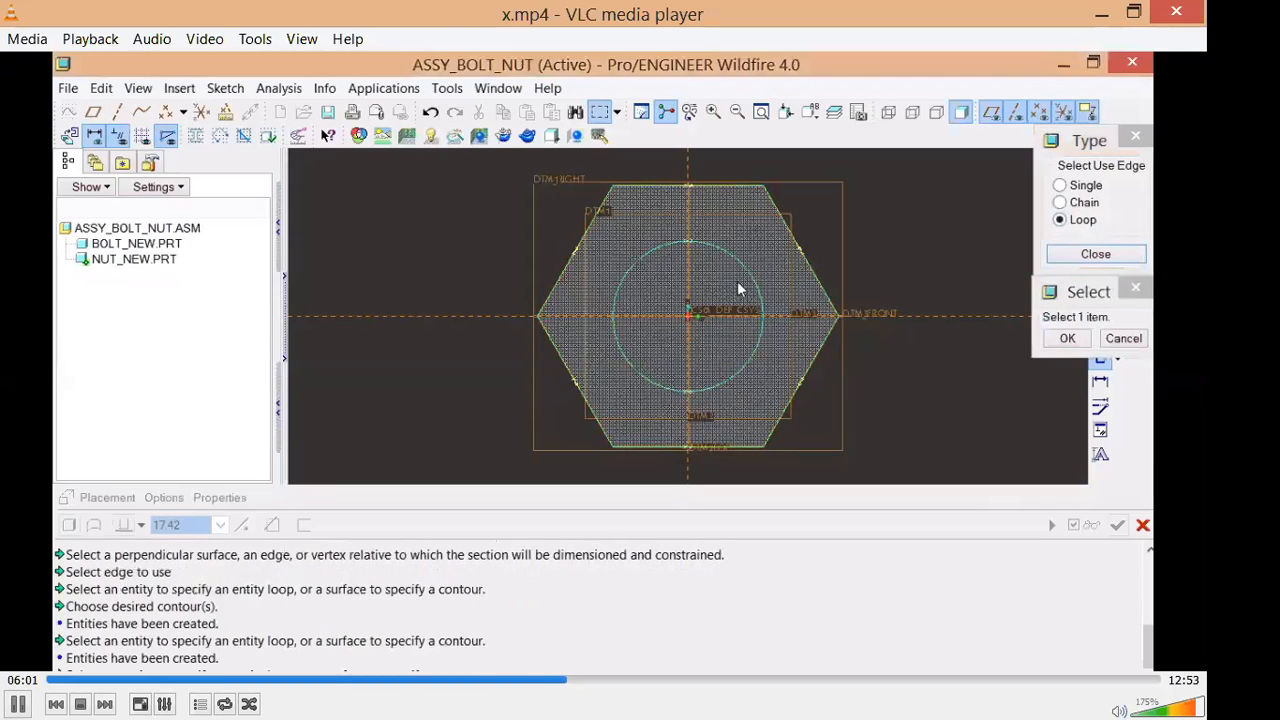
{"action": "left_click", "coordinate": [1067, 338]}
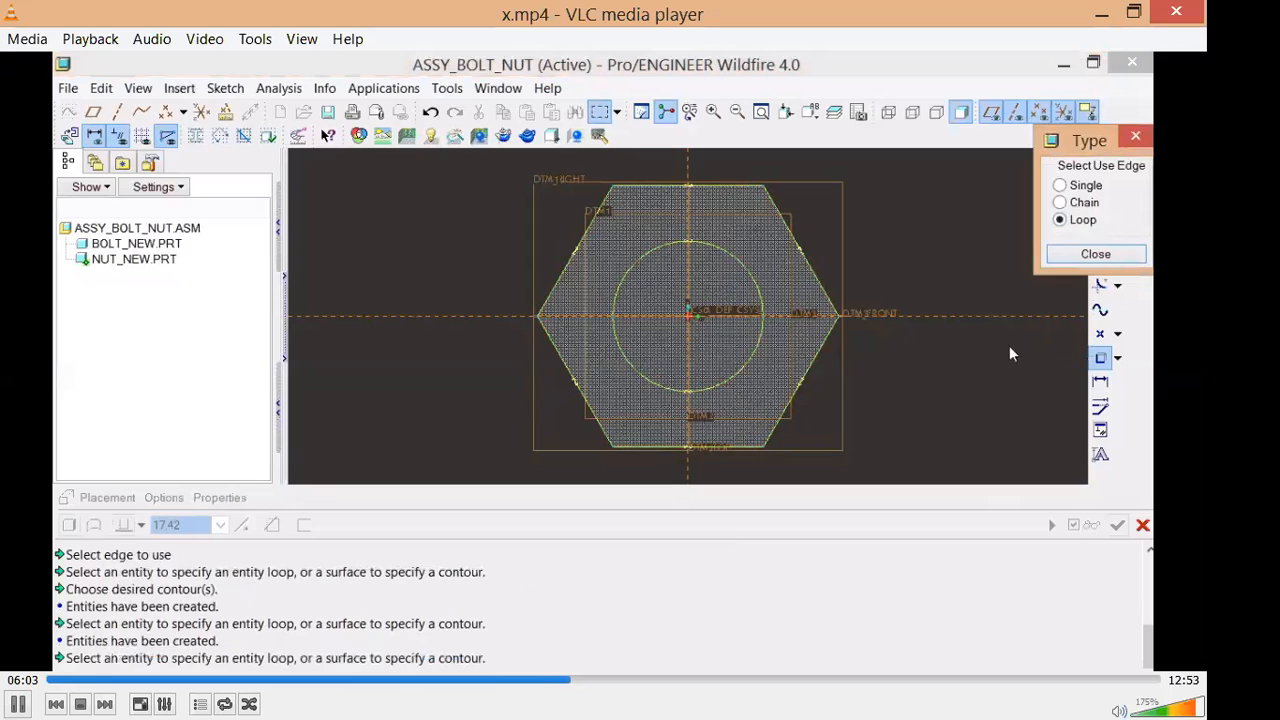
{"action": "left_click", "coordinate": [1096, 258]}
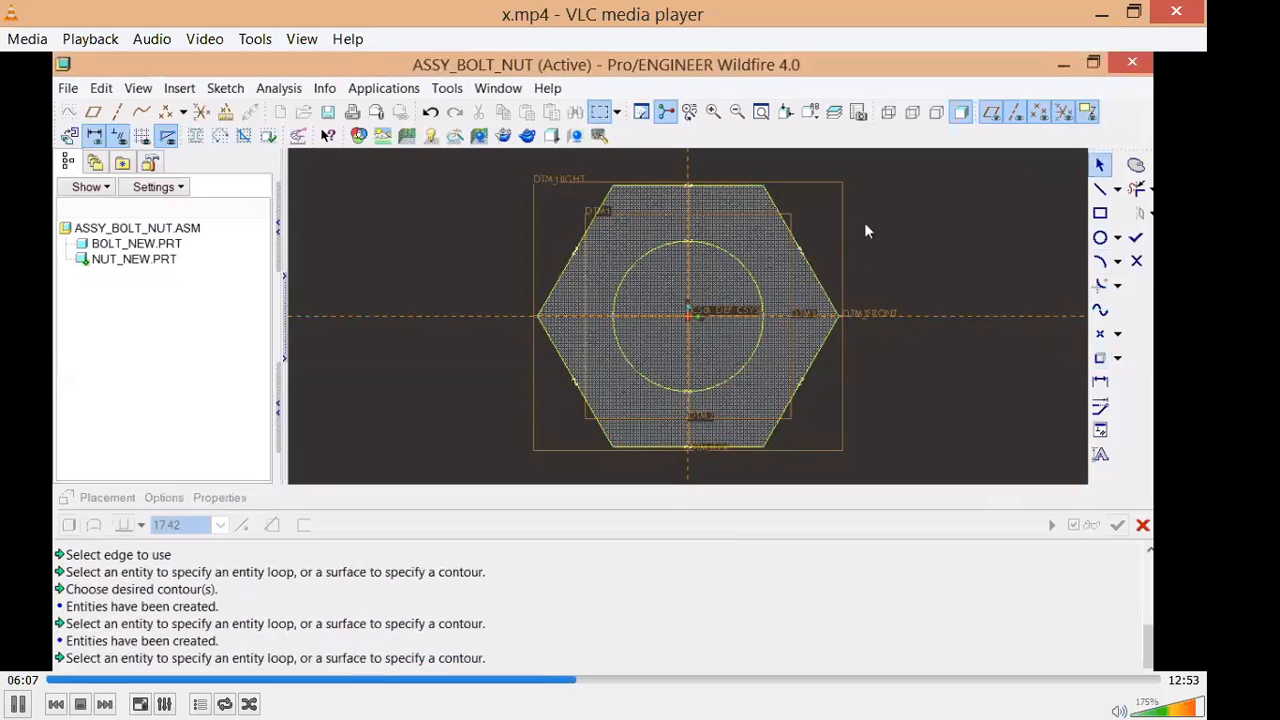
- Finish the nut sketch and extrude the hexagonal profile with its round hole to a depth of 15
{"action": "key", "text": "ctrl+d"}
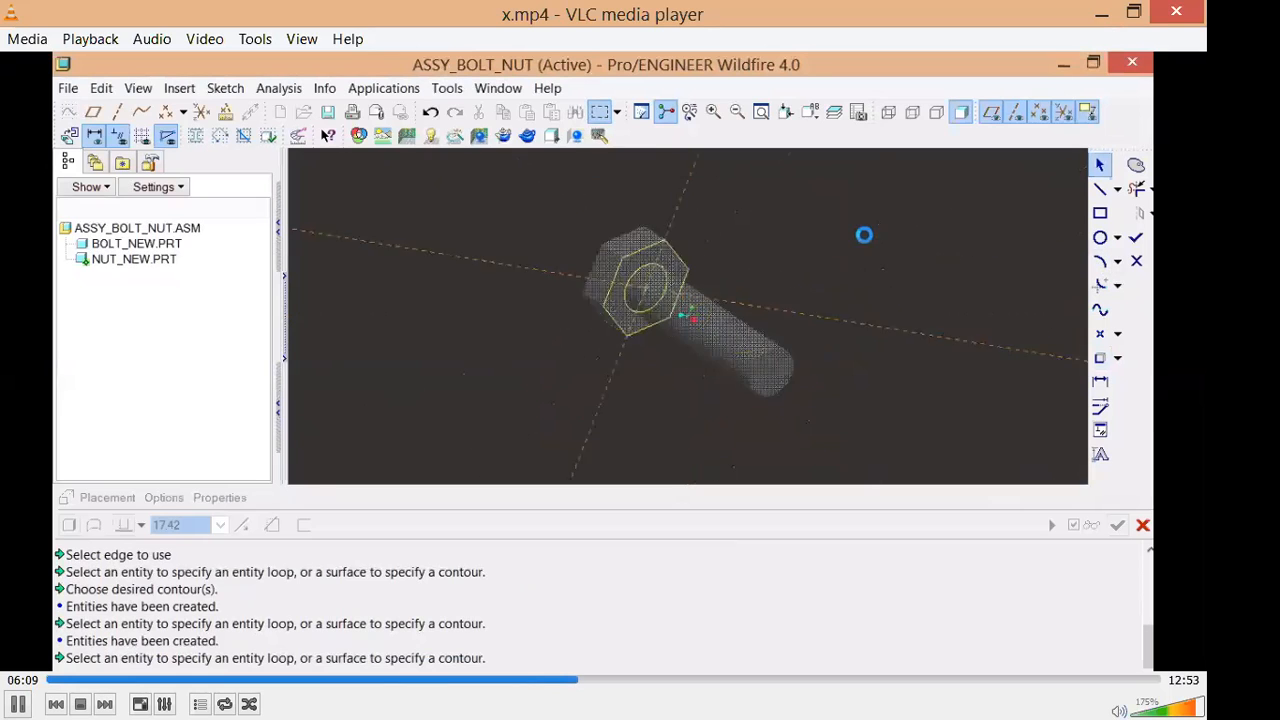
{"action": "left_click", "coordinate": [1137, 239]}
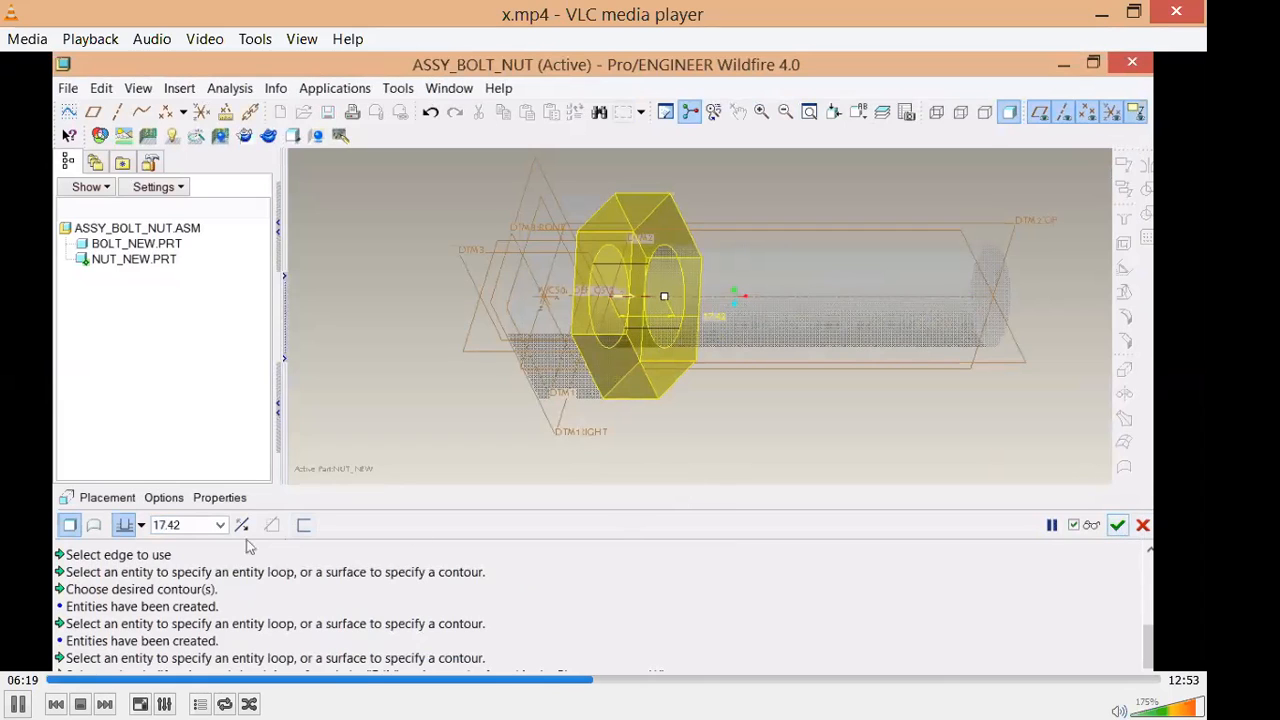
{"action": "double_click", "coordinate": [199, 525]}
{"action": "type", "text": "15"}
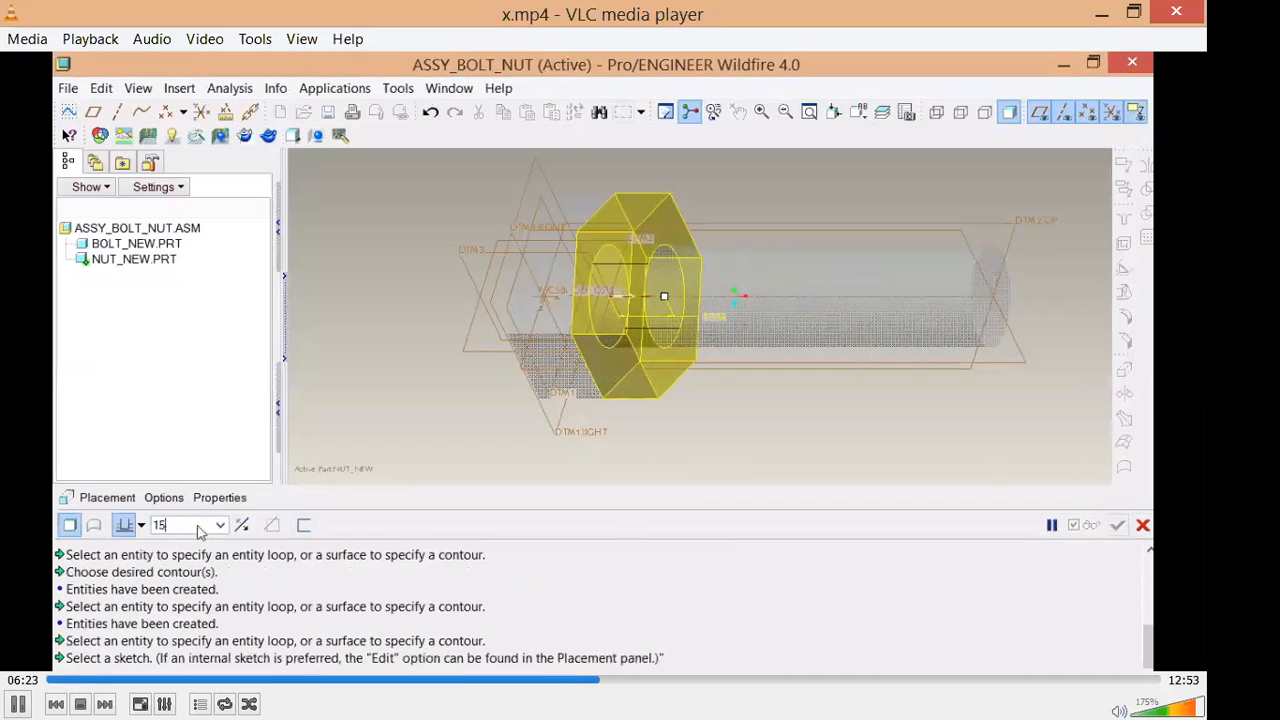
{"action": "key", "text": "Return"}
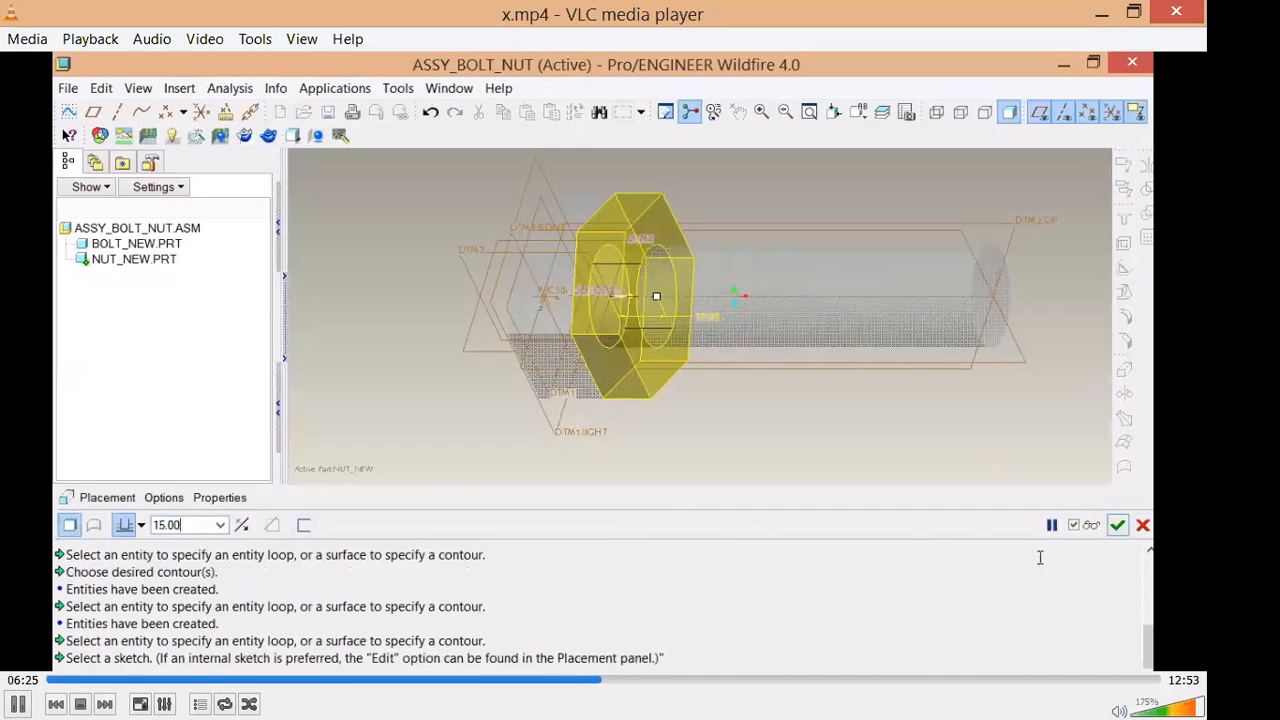
{"action": "left_click", "coordinate": [1118, 526]}
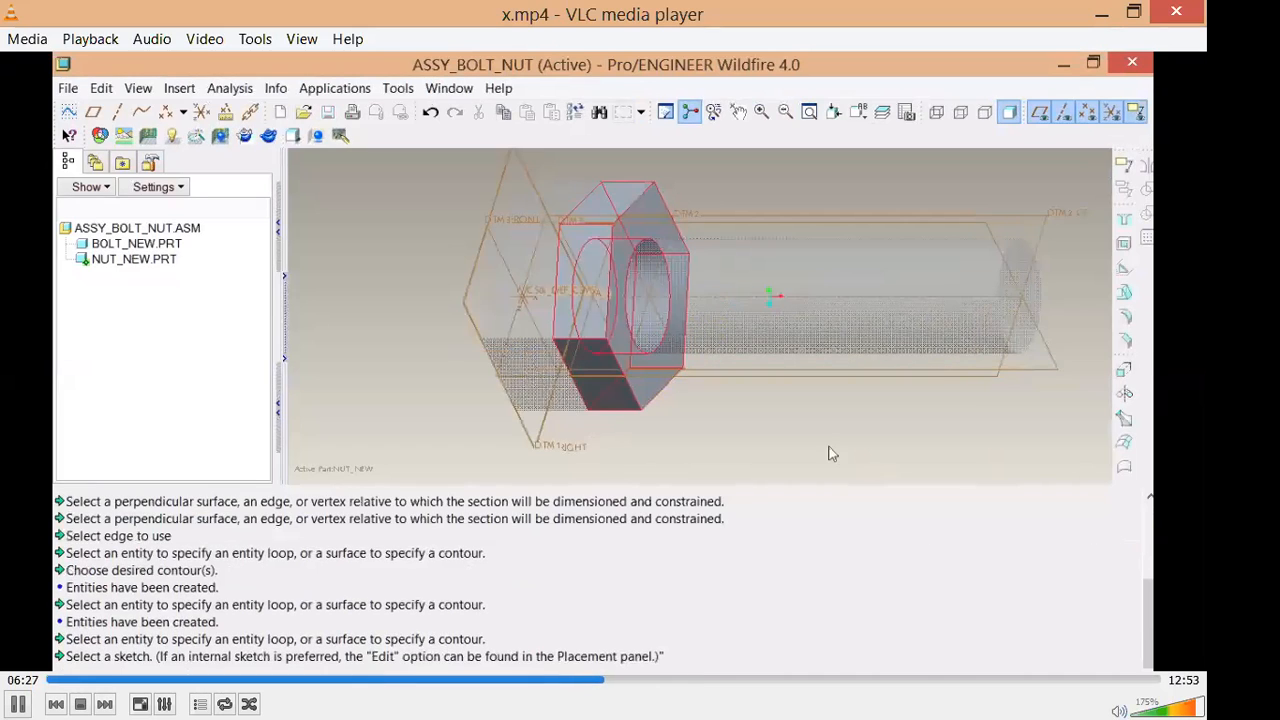
- Activate the ASSY_BOLT_NUT assembly so that editing leaves the NUT_NEW part
{"action": "left_click", "coordinate": [157, 299]}
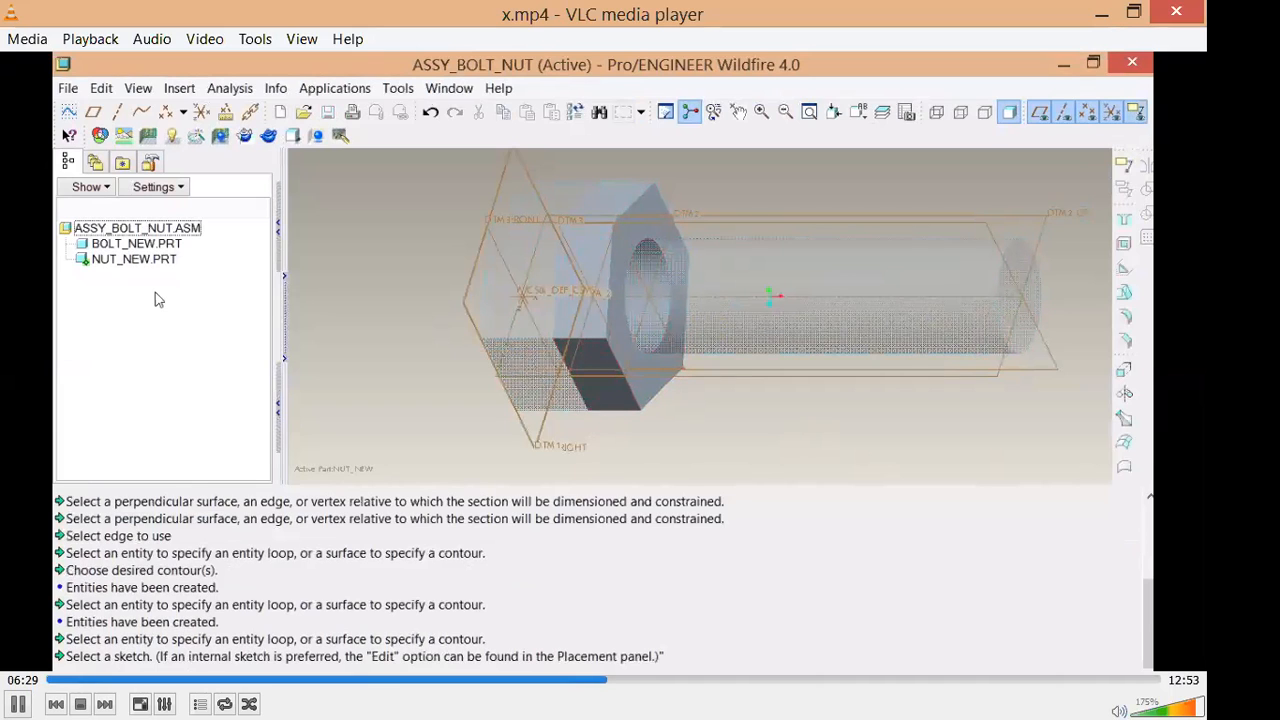
{"action": "left_click", "coordinate": [150, 229]}
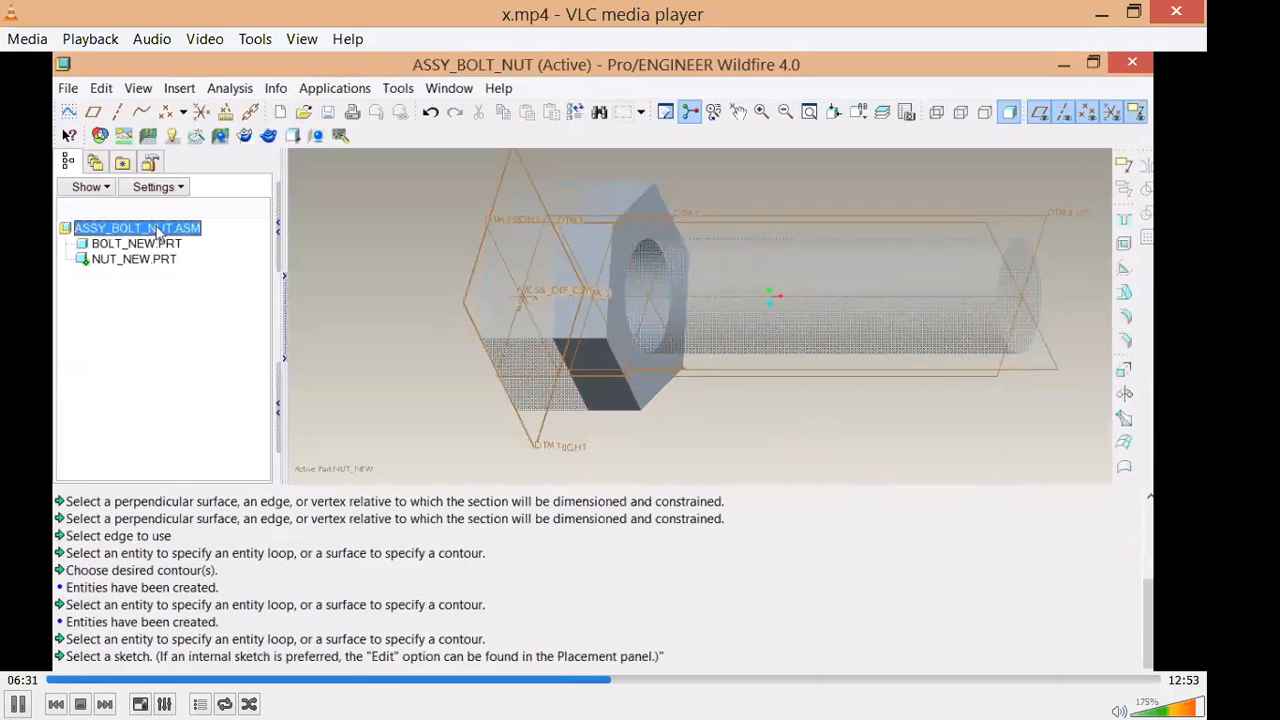
{"action": "right_click", "coordinate": [157, 228]}
{"action": "left_click", "coordinate": [205, 240]}
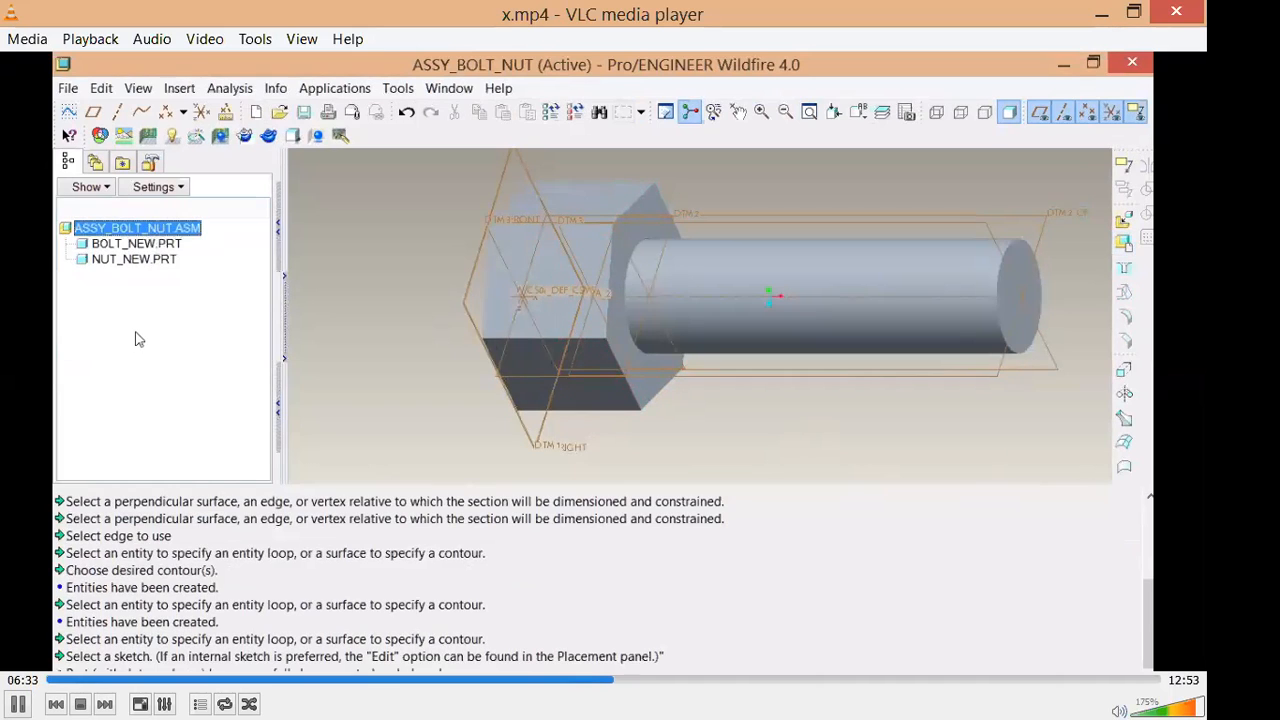
- Apply the ptc-painted-red appearance to the NUT_NEW part, using Components as the assignment type
{"action": "left_click", "coordinate": [128, 262]}
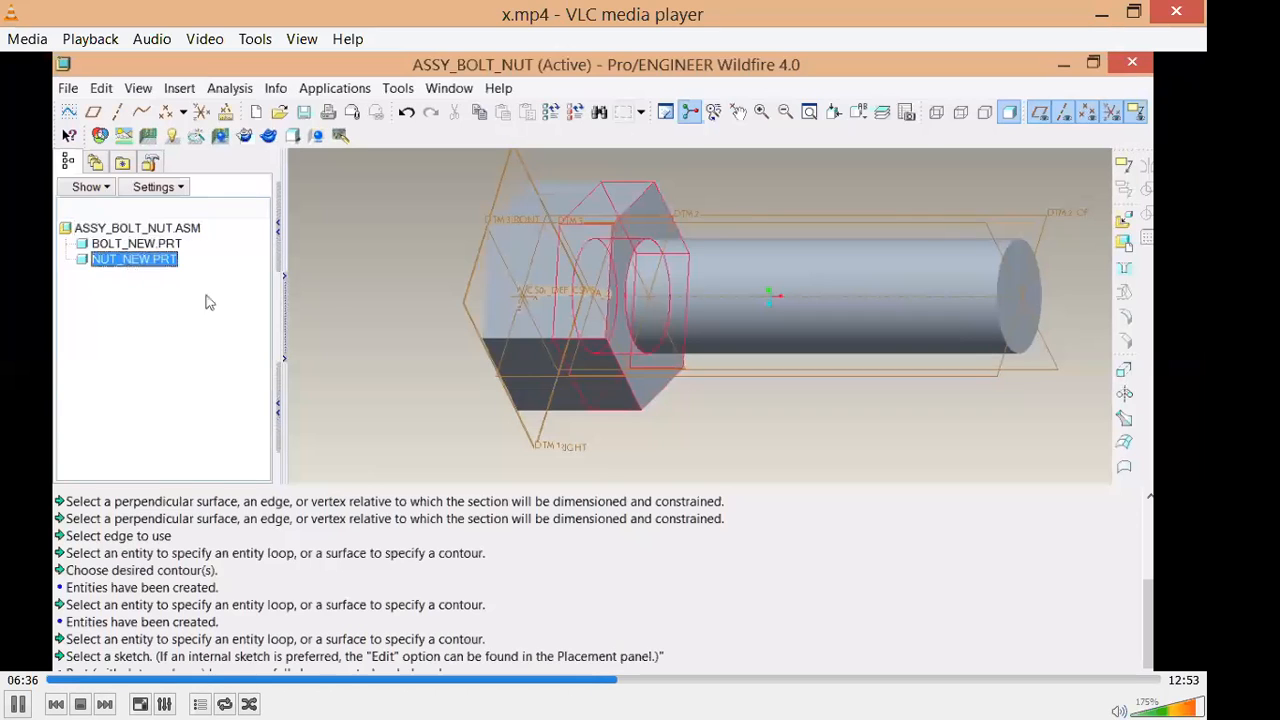
{"action": "left_click", "coordinate": [352, 342]}
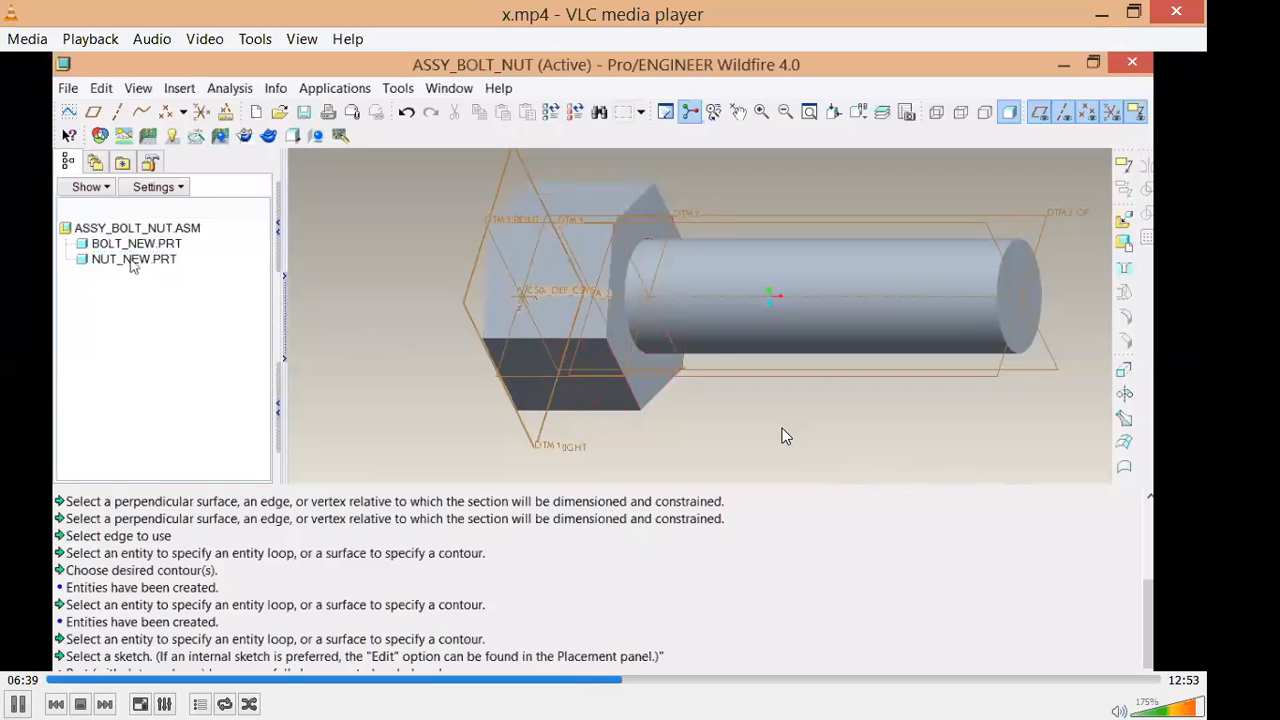
{"action": "left_click", "coordinate": [131, 262]}
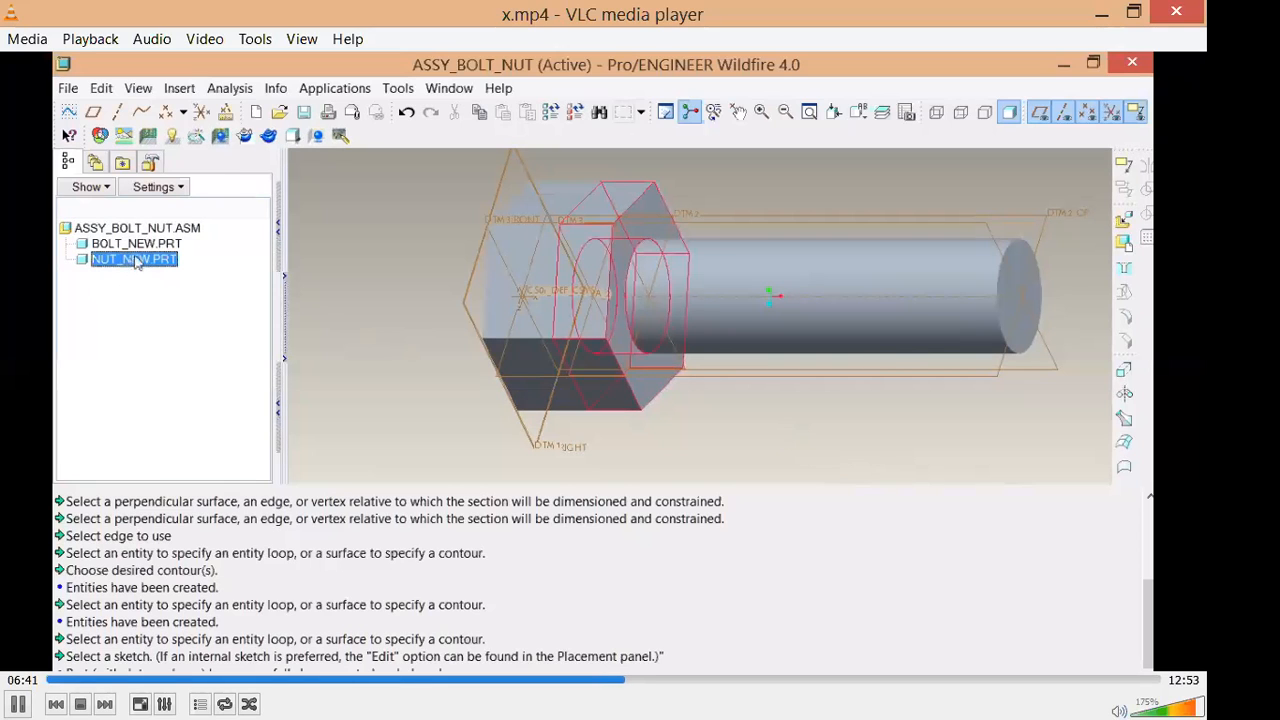
{"action": "left_click", "coordinate": [99, 135]}
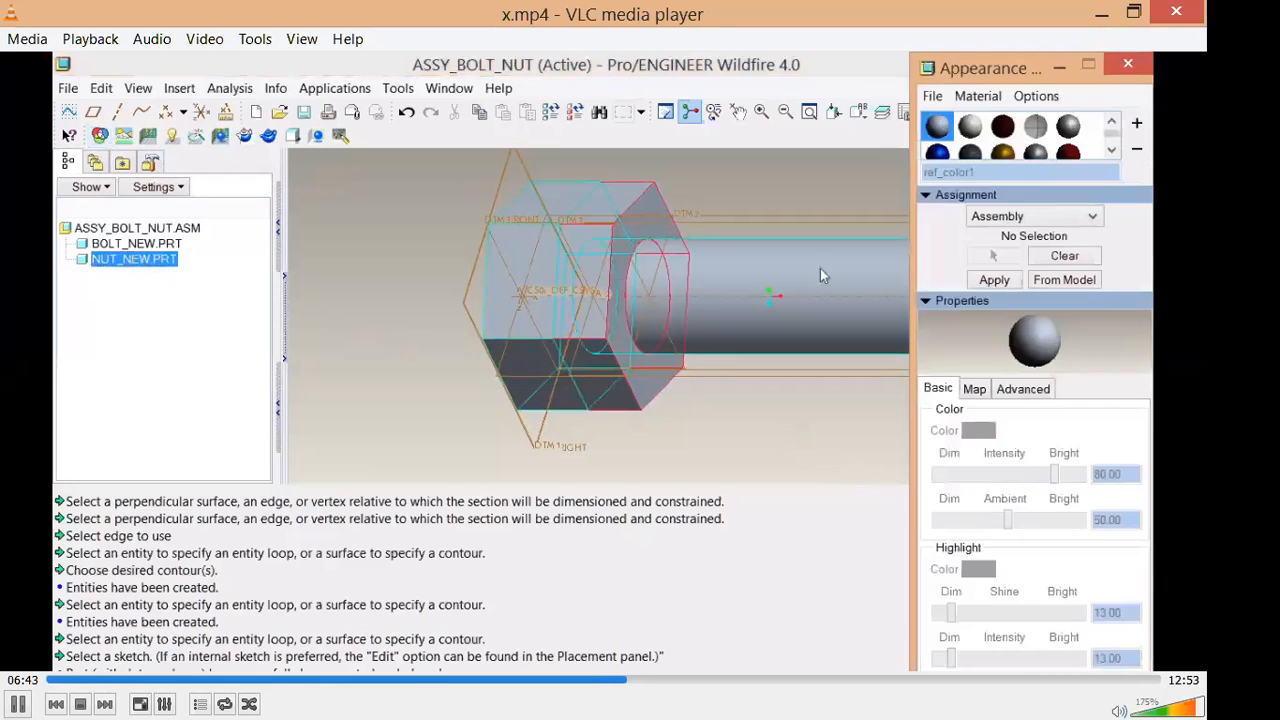
{"action": "left_click", "coordinate": [1033, 216]}
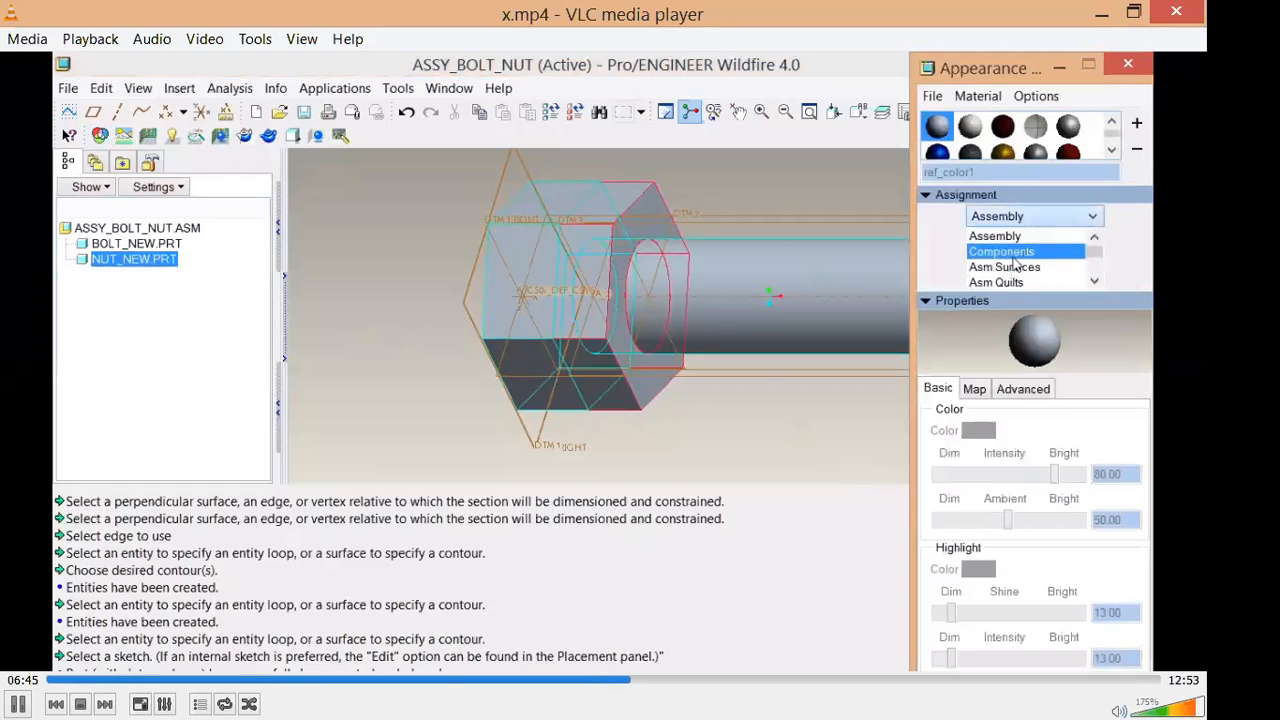
{"action": "left_click", "coordinate": [1008, 249]}
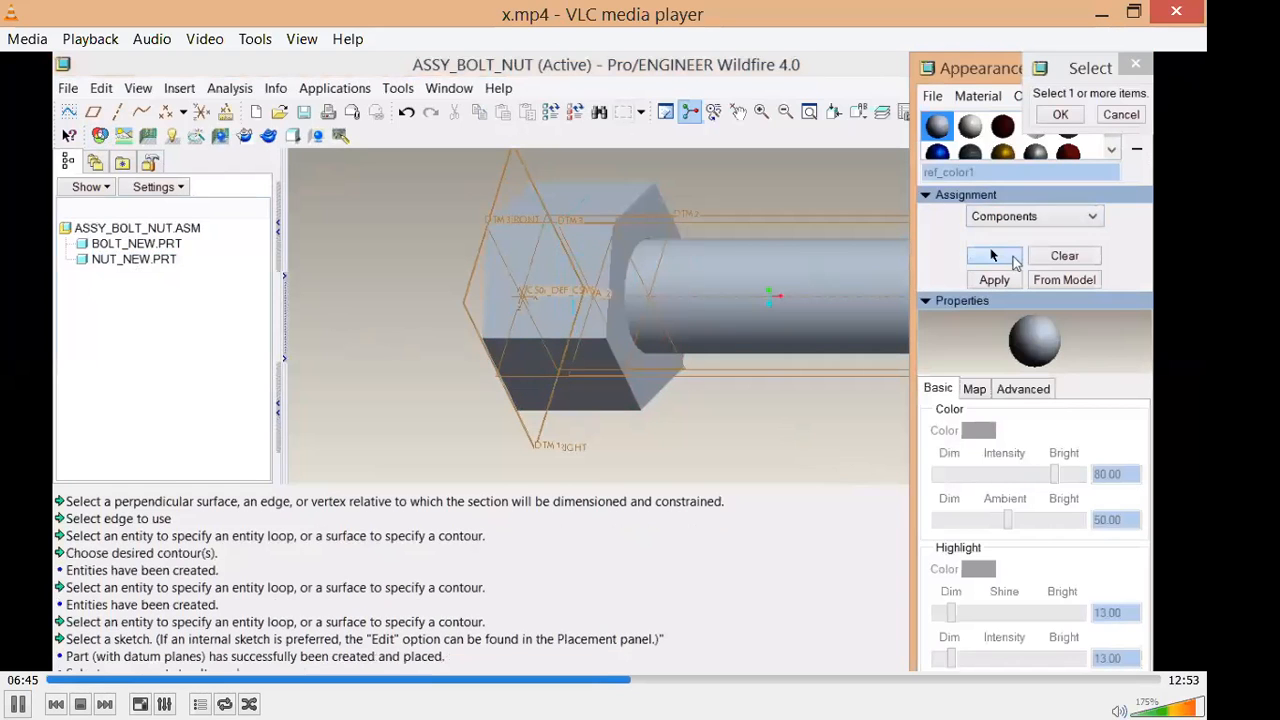
{"action": "left_click", "coordinate": [654, 203]}
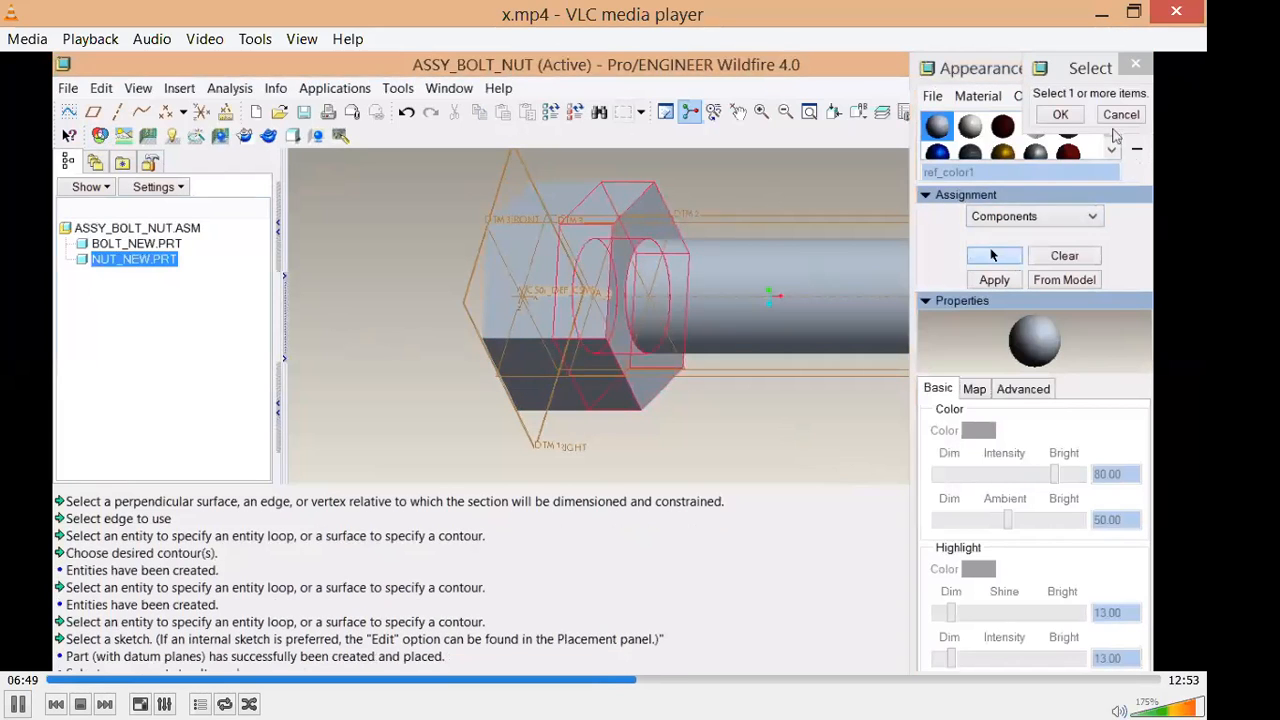
{"action": "left_click", "coordinate": [1062, 115]}
{"action": "left_click", "coordinate": [1111, 150]}
{"action": "left_click", "coordinate": [970, 152]}
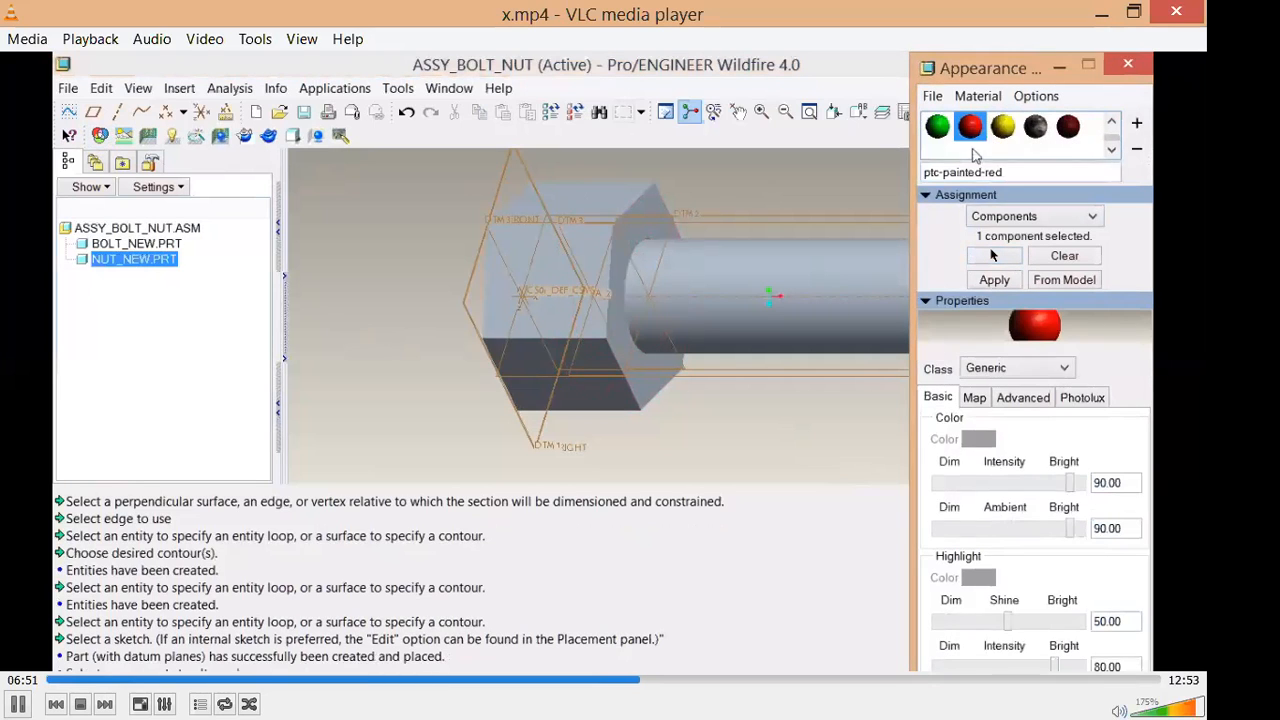
{"action": "left_click", "coordinate": [1008, 283]}
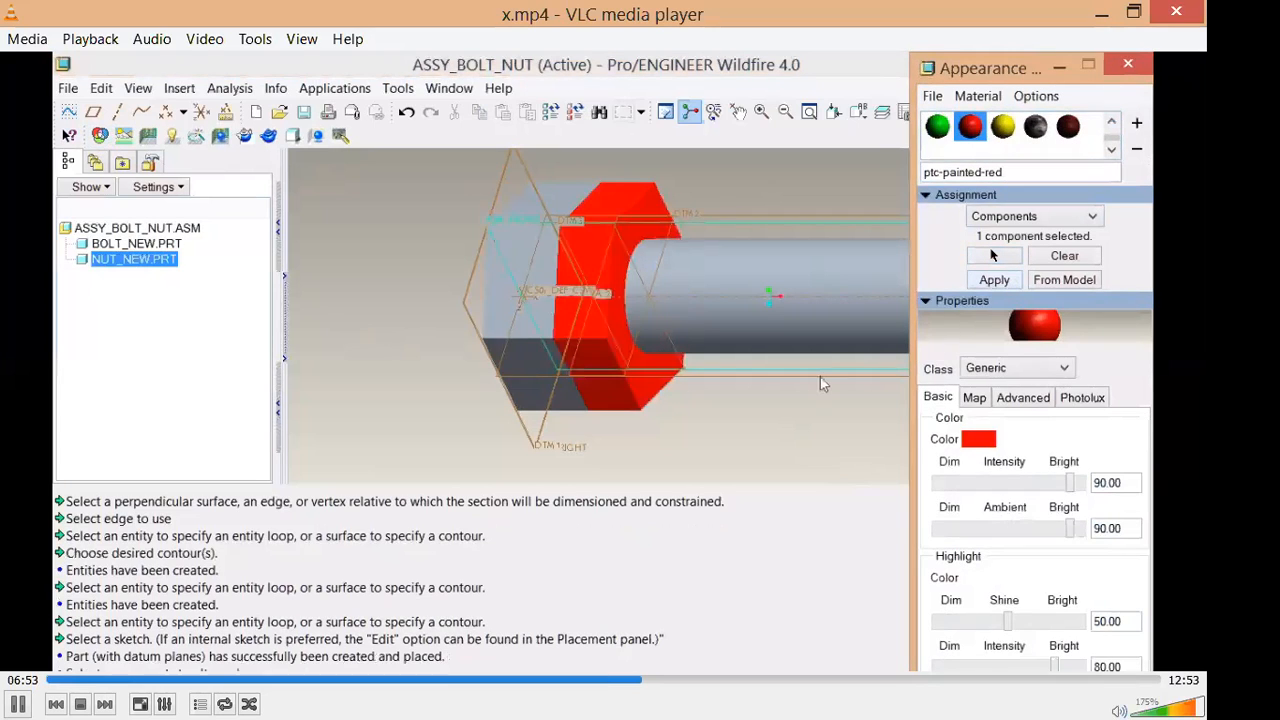
- Apply the ptc-painted-green appearance to the BOLT_NEW component and close the appearance editor
{"action": "left_click", "coordinate": [995, 257]}
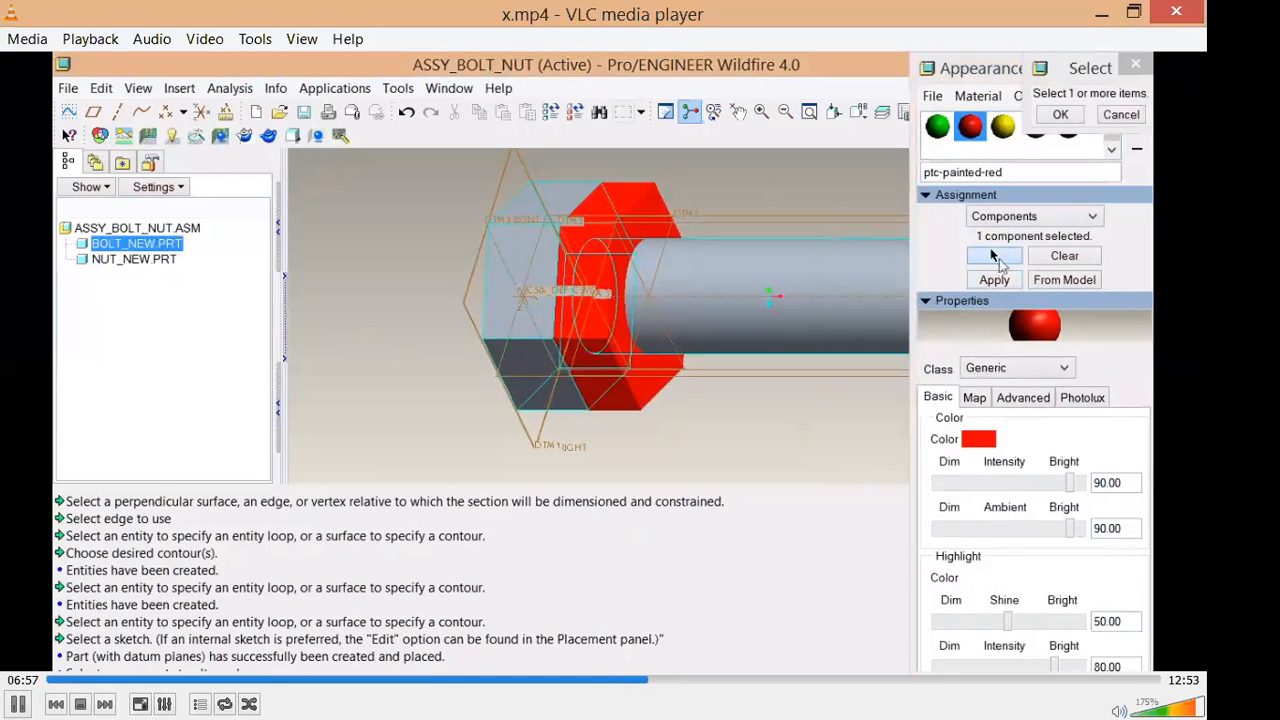
{"action": "left_click", "coordinate": [1060, 114]}
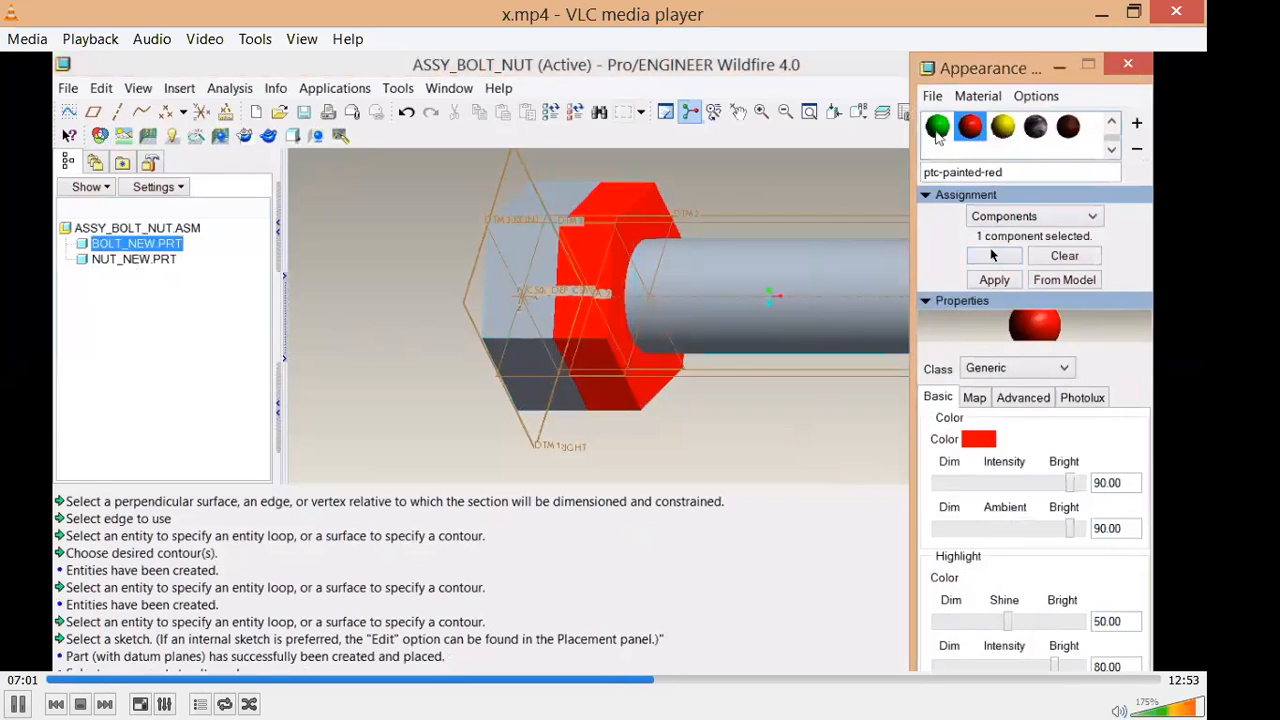
{"action": "left_click", "coordinate": [937, 130]}
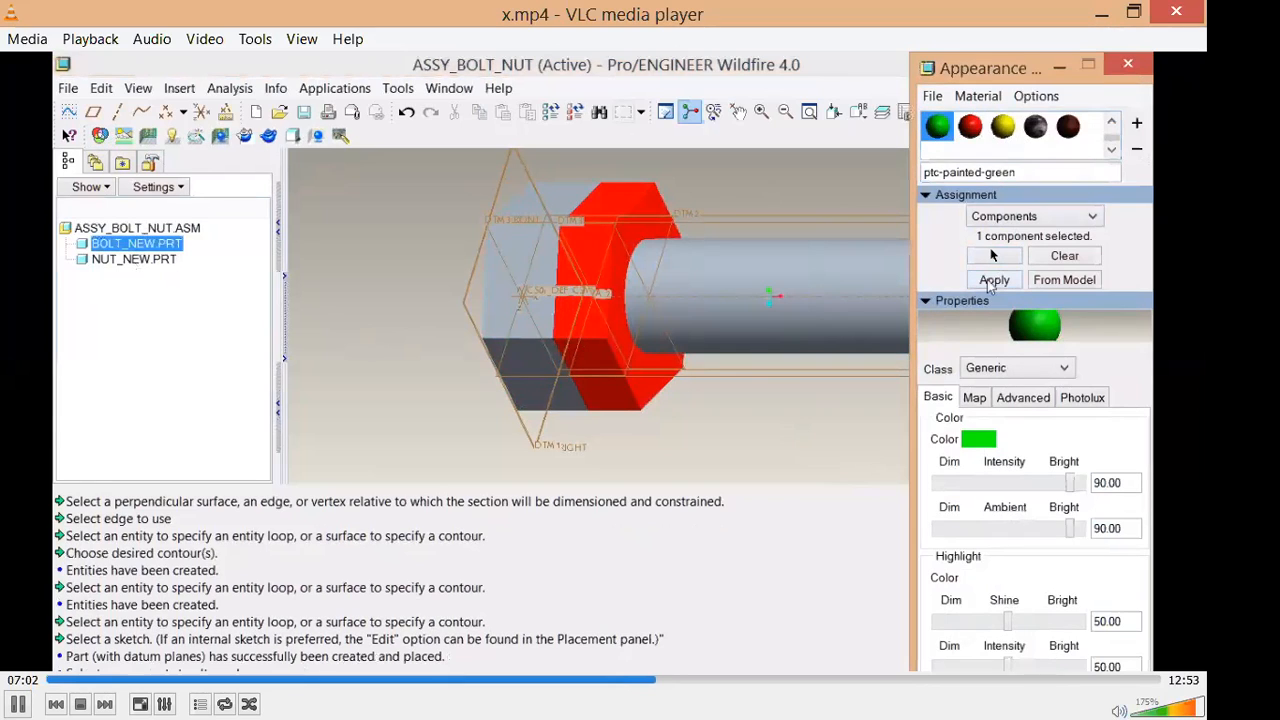
{"action": "left_click", "coordinate": [992, 281]}
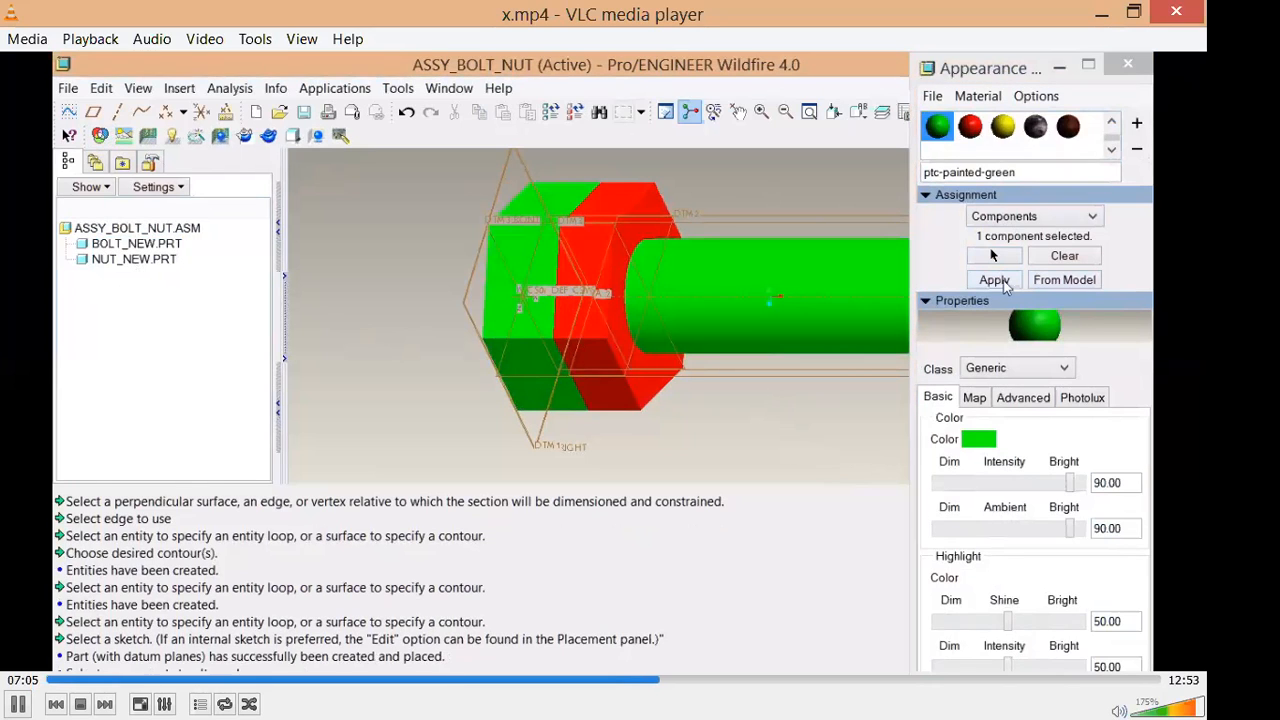
{"action": "left_click", "coordinate": [1128, 64]}
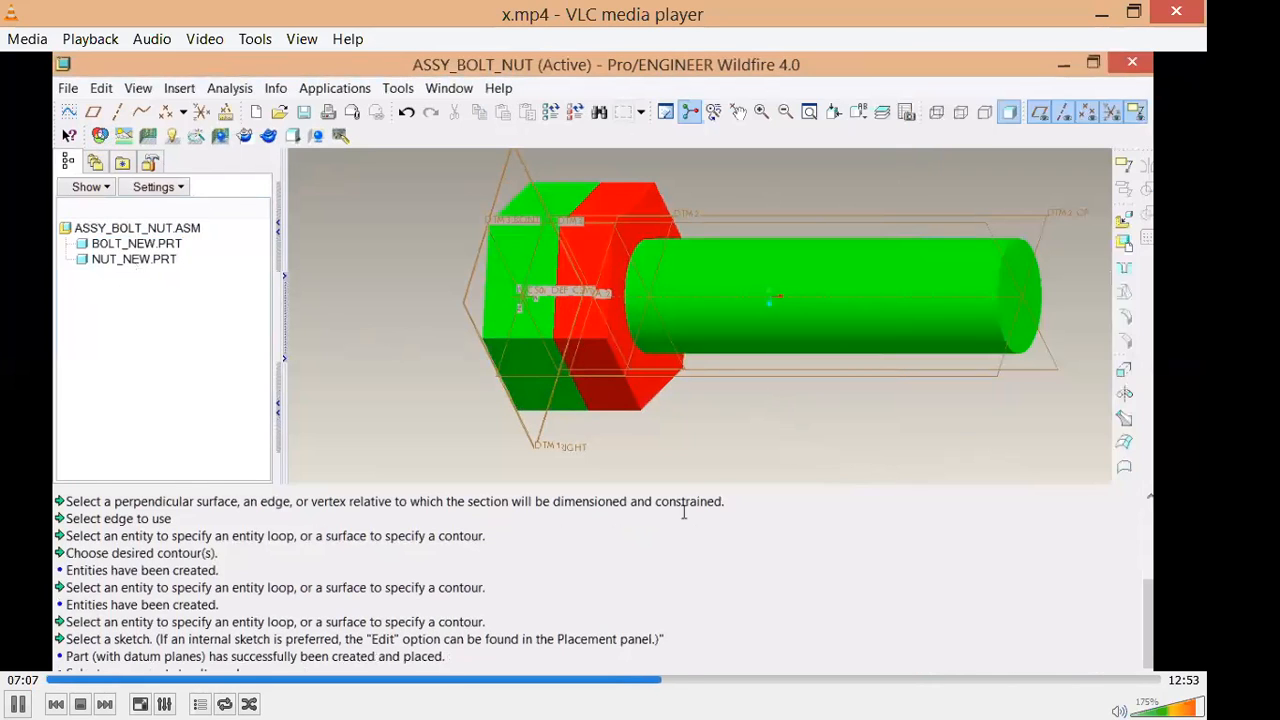
{"action": "mouse_move", "coordinate": [413, 352]}
{"action": "middle_mouse_down"}
{"action": "mouse_move", "coordinate": [414, 314]}
{"action": "mouse_move", "coordinate": [409, 357]}
{"action": "mouse_move", "coordinate": [421, 342]}
{"action": "middle_mouse_up"}
{"action": "left_click", "coordinate": [164, 260]}
{"action": "key", "text": "space"}
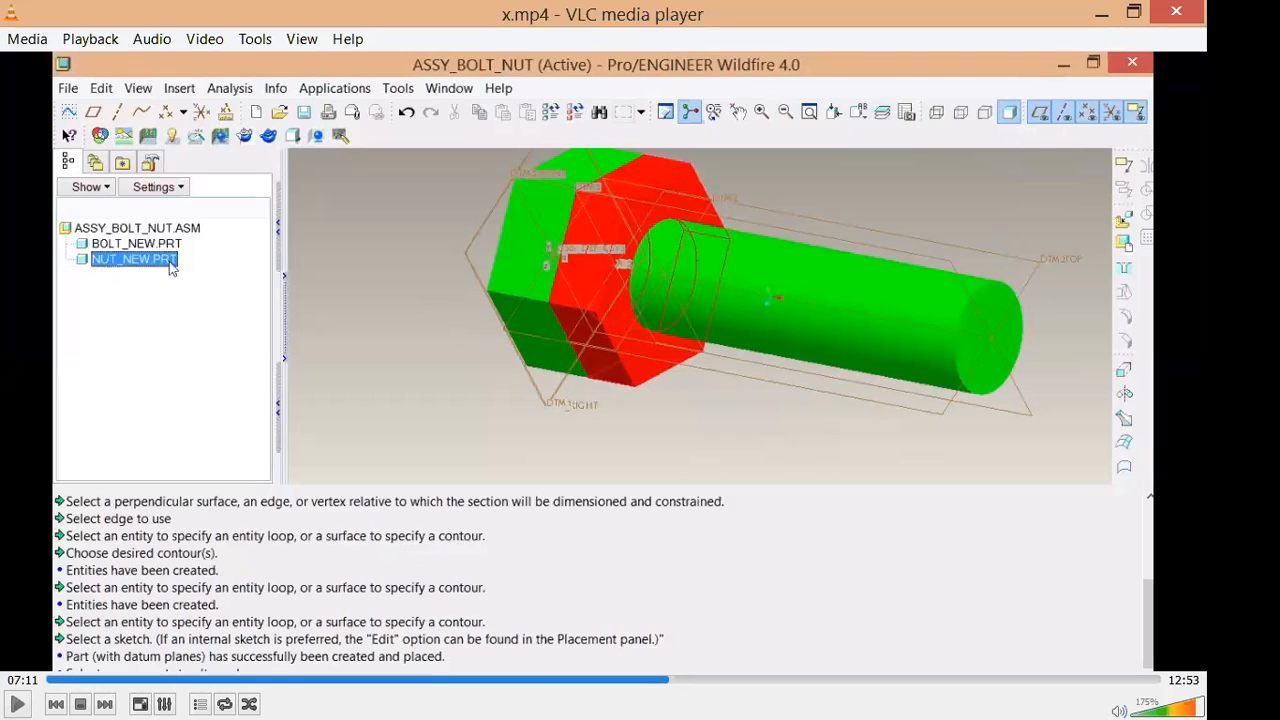
{"action": "key", "text": "space"}
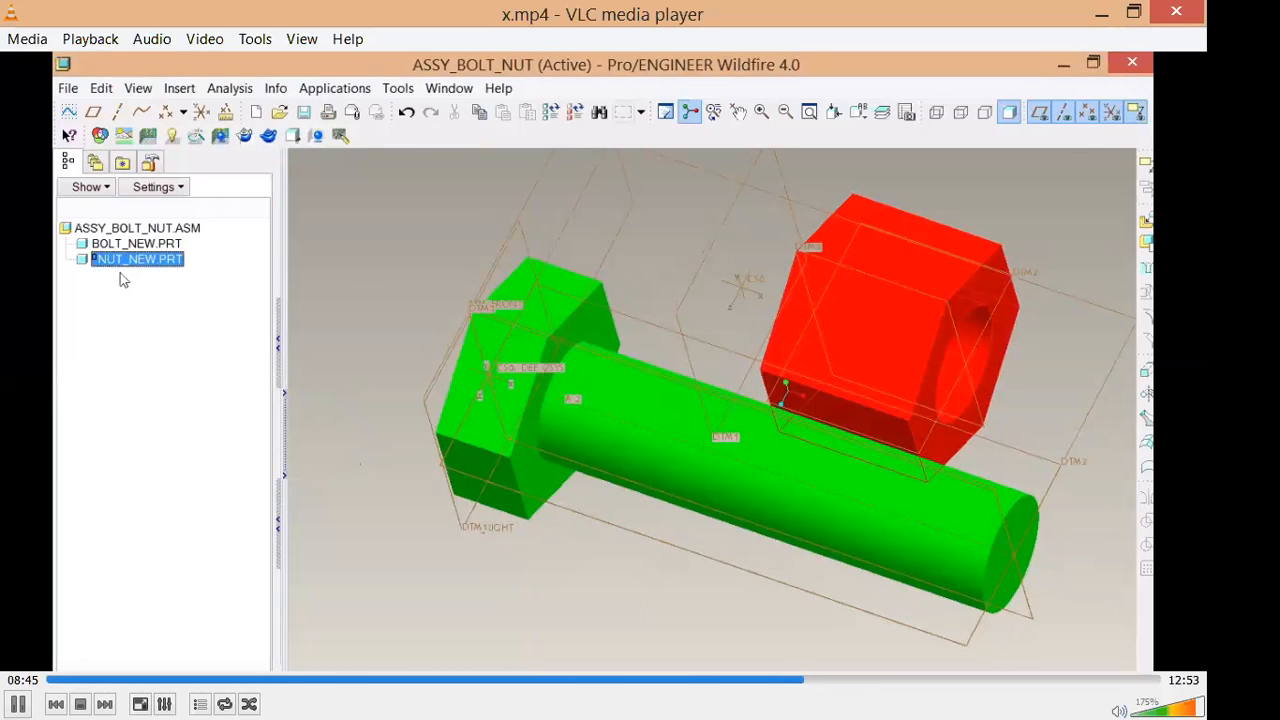
{"action": "key", "text": "space"}
{"action": "key", "text": "space"}
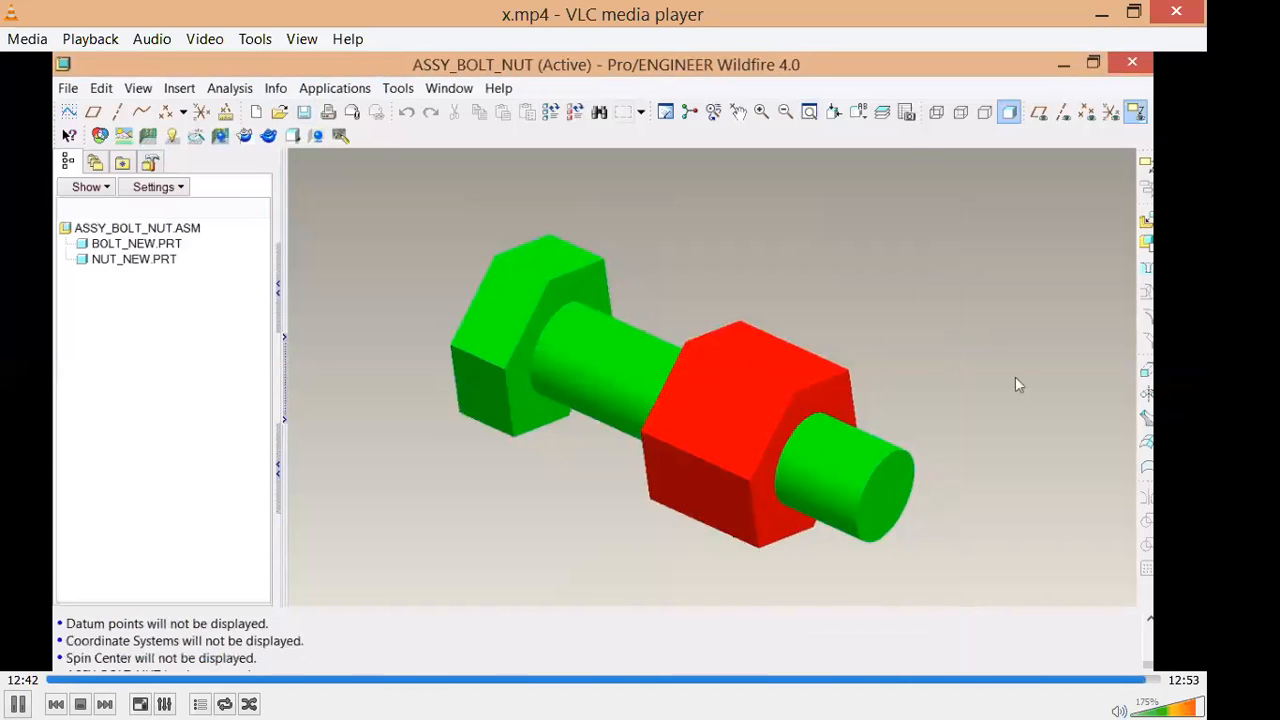
{"action": "key", "text": "space"}
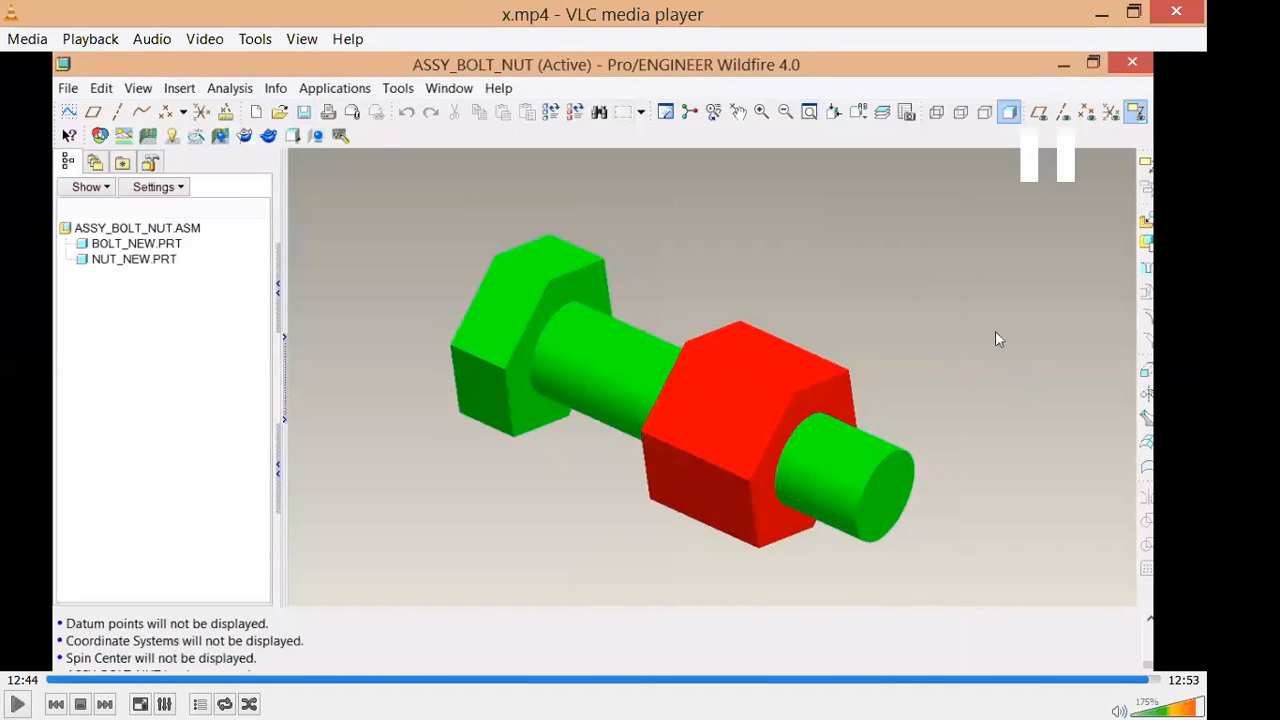